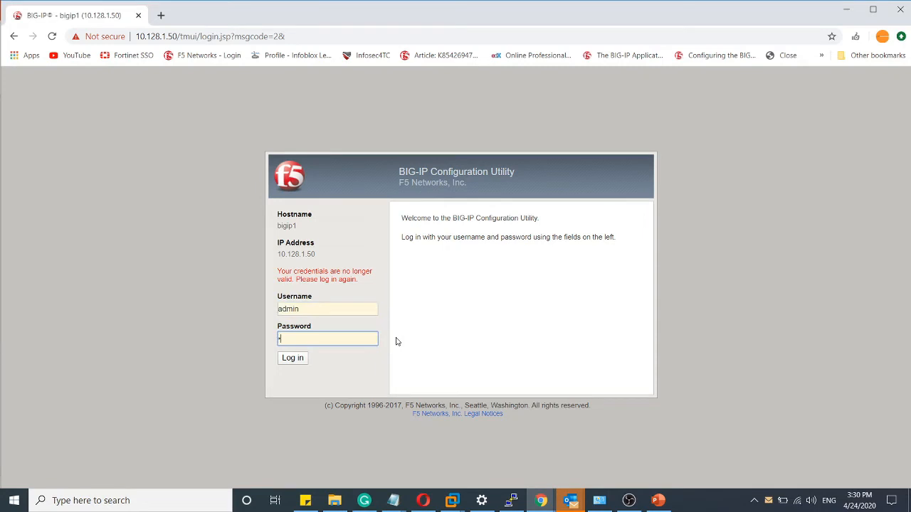
# - Log in to the BIG-IP configuration utility and open the Local Traffic node list
pyautogui.press('Return')
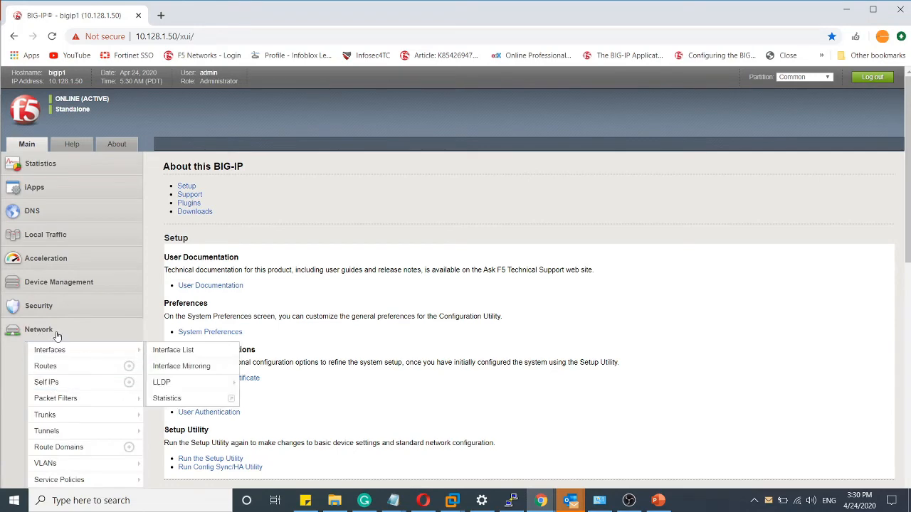
pyautogui.scroll(-1, 56, 333)
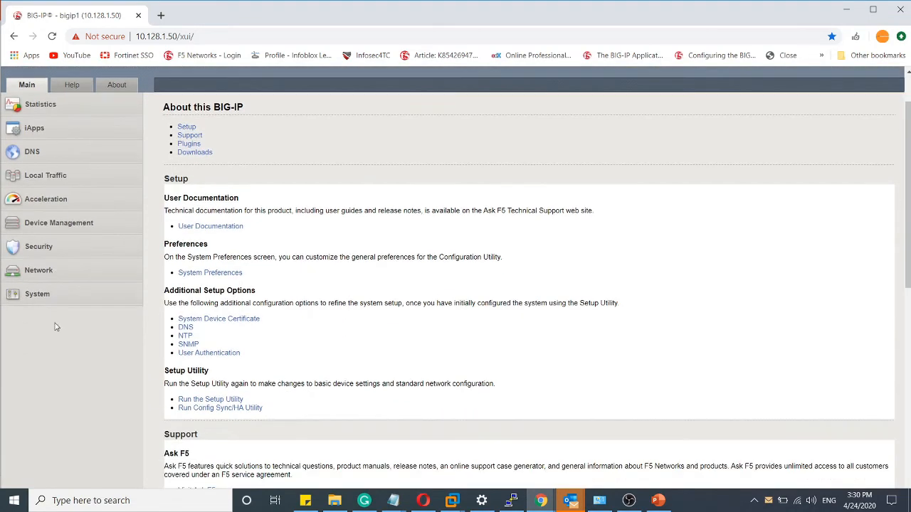
pyautogui.click(39, 178)
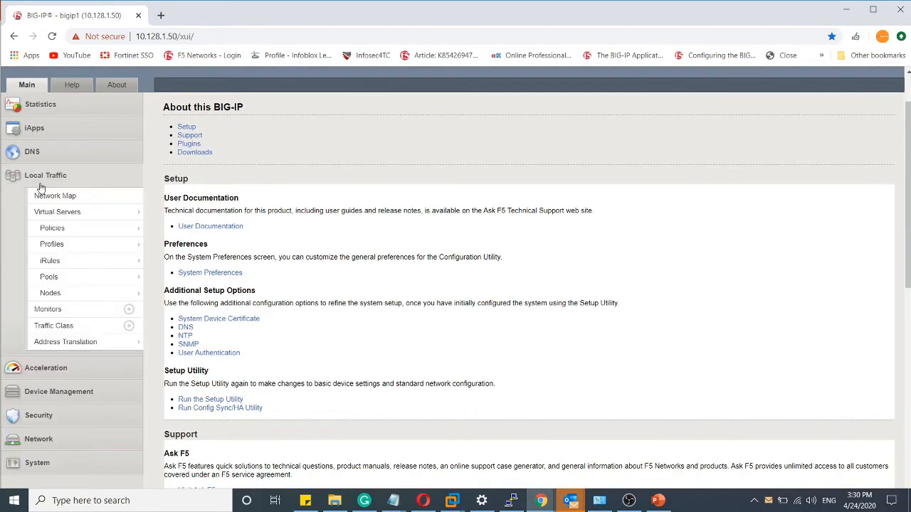
pyautogui.click(50, 292)
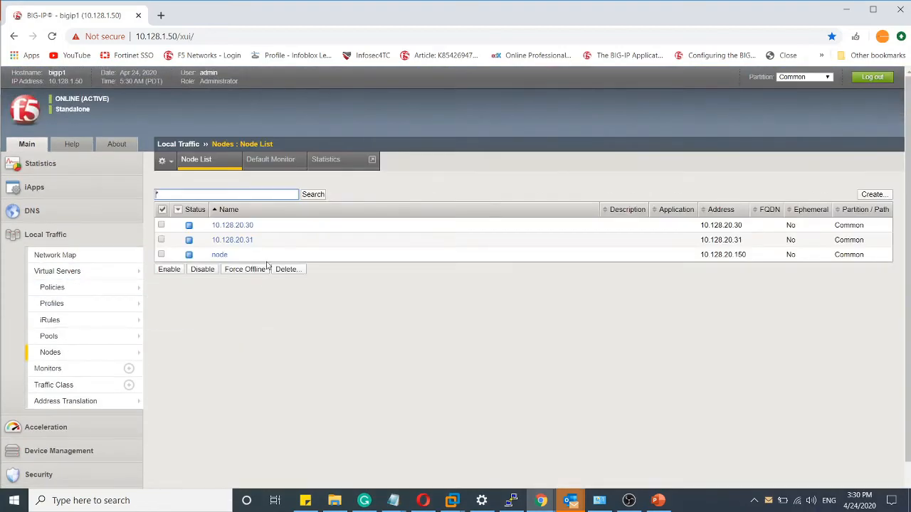
# - Create a node named server1 with address 172.16.100.1 and keep the form open for another node
pyautogui.click(873, 194)
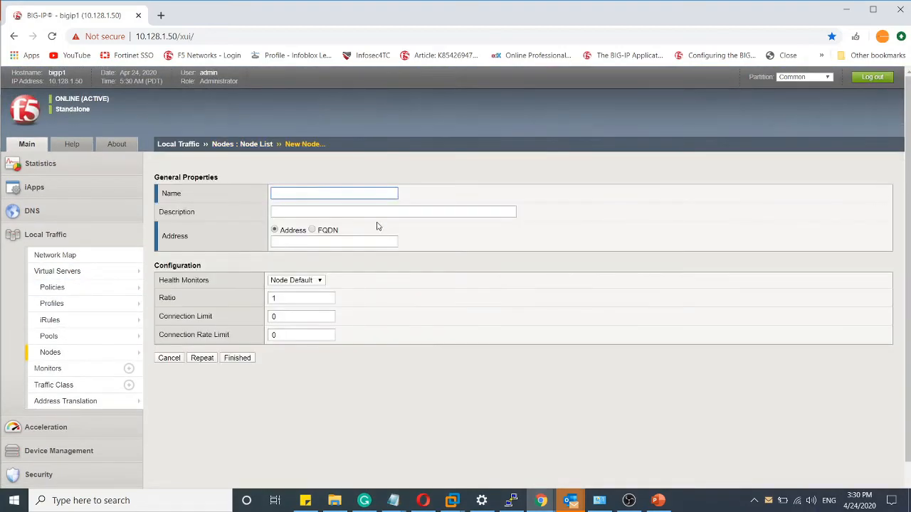
pyautogui.write('serv')
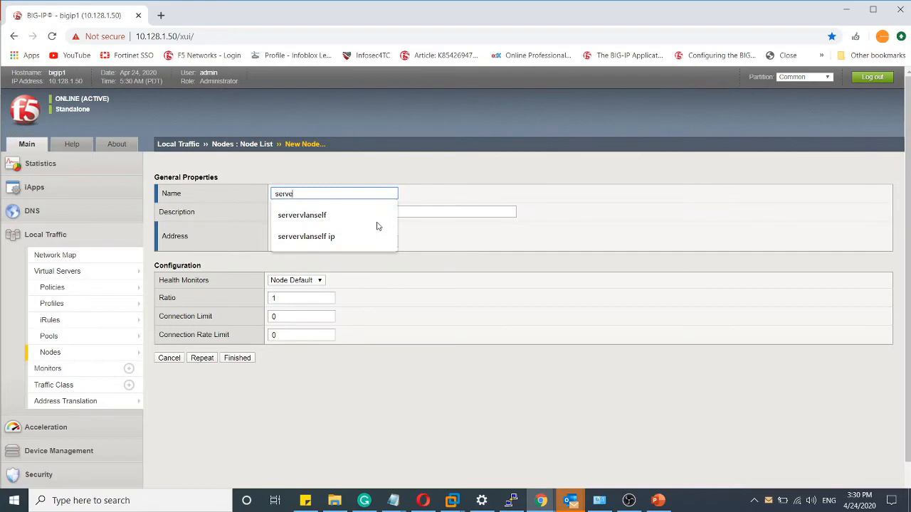
pyautogui.write('er')
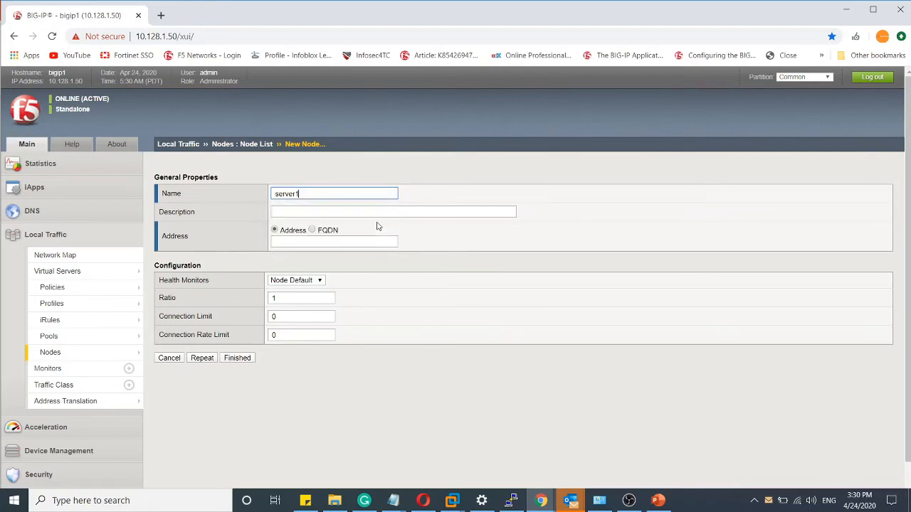
pyautogui.click(328, 242)
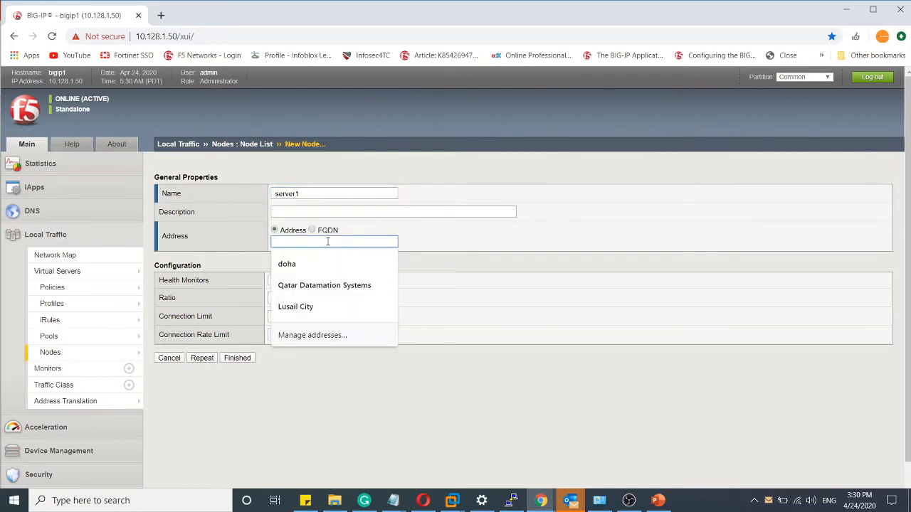
pyautogui.write('172.16.1')
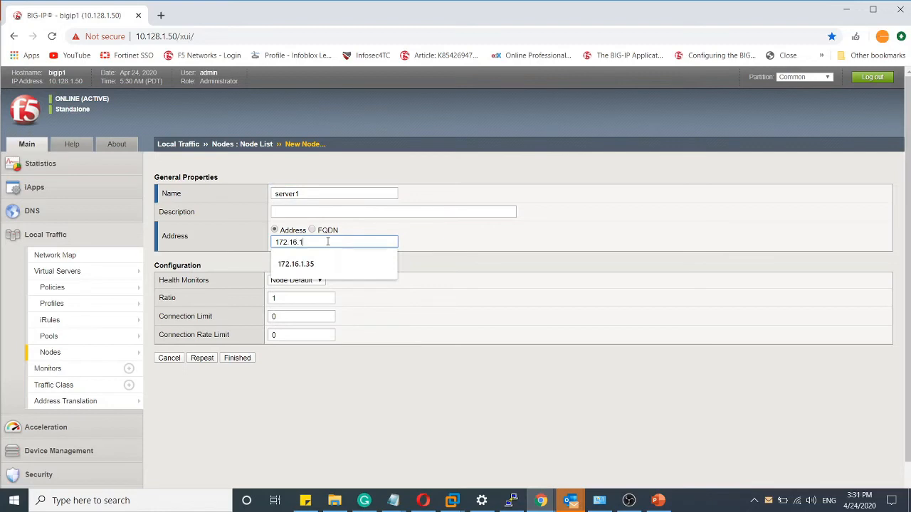
pyautogui.write('00.1')
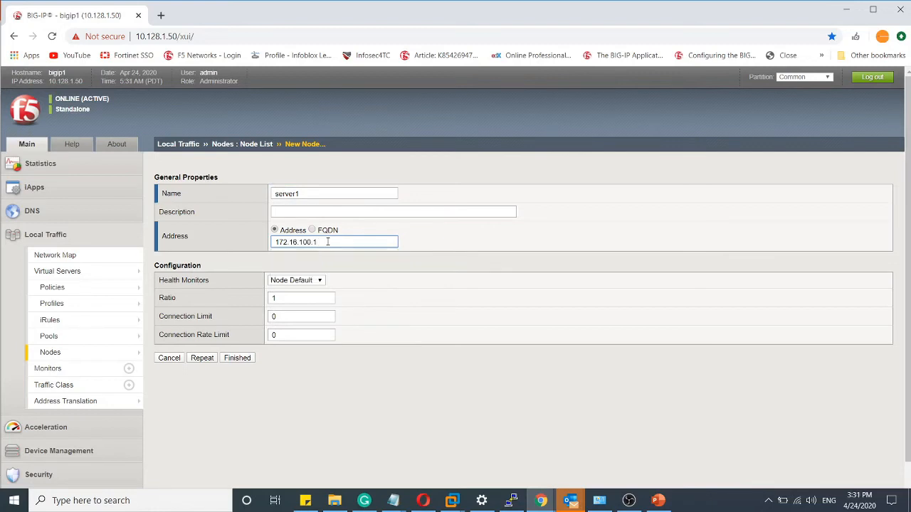
pyautogui.click(203, 358)
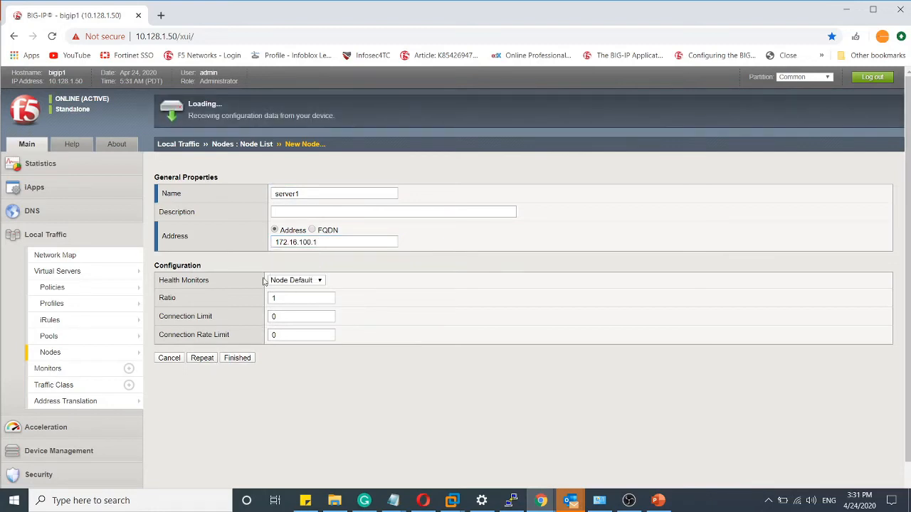
# - Create a node named server2 with address 172.168.100.2 and keep the form open for another node
pyautogui.click(299, 197)
pyautogui.write('ser')
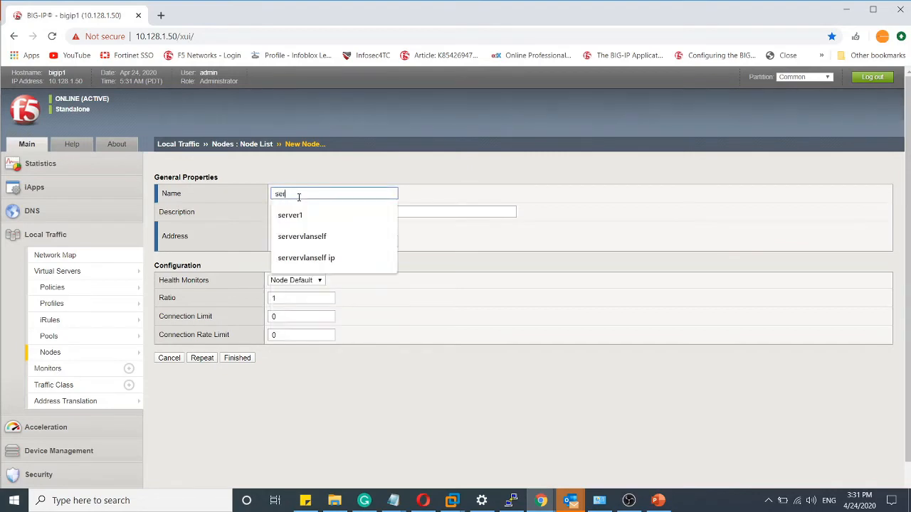
pyautogui.write('ver2')
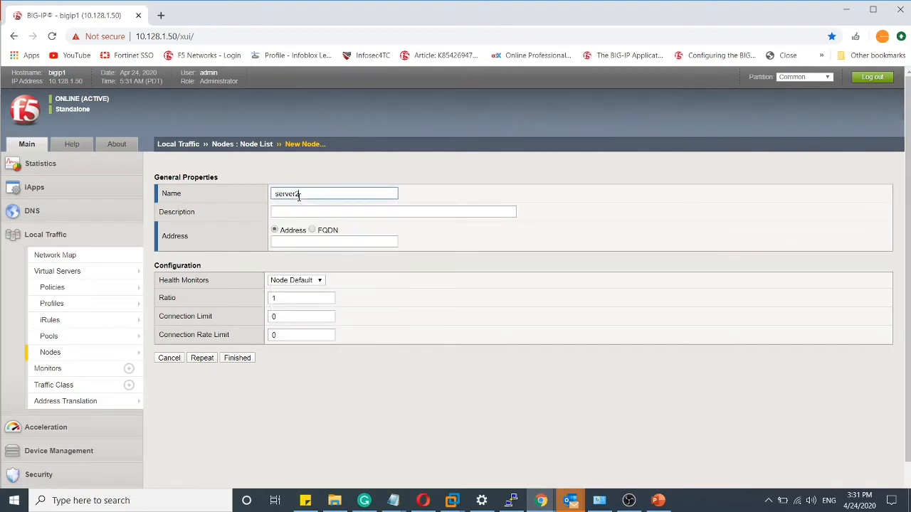
pyautogui.click(287, 242)
pyautogui.write('17')
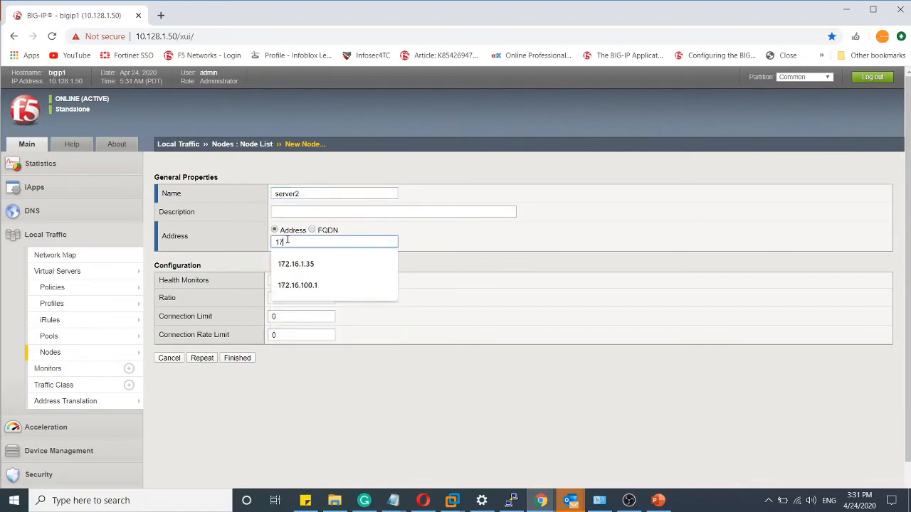
pyautogui.write('2.168.100.2')
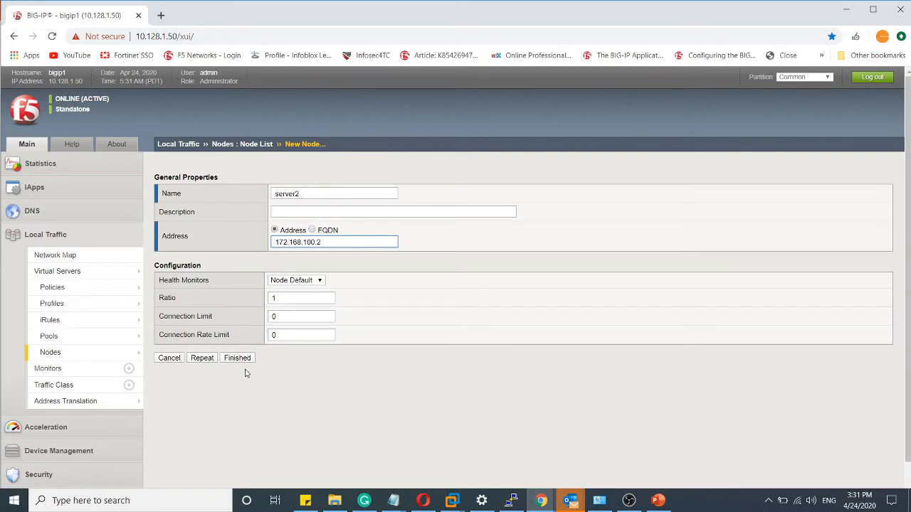
pyautogui.click(200, 358)
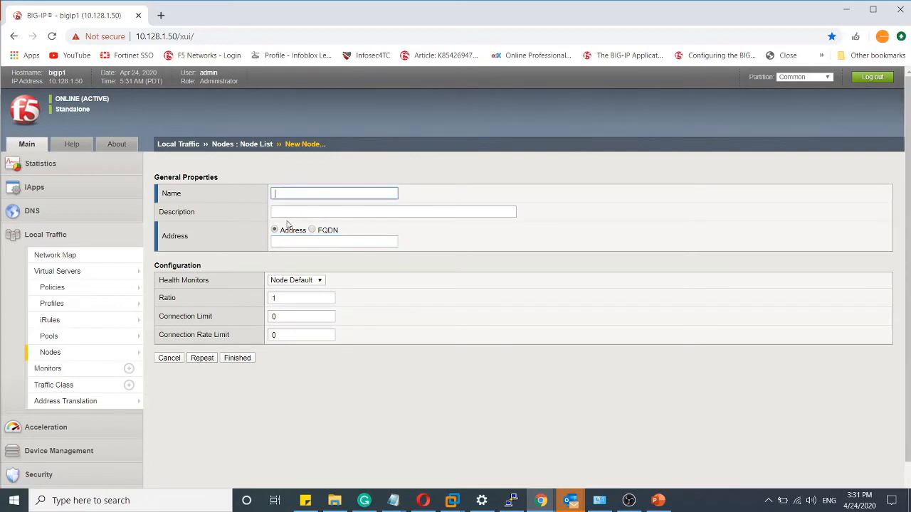
# - Create a node named server3 with address 172.16.100.3 and return to the node list
pyautogui.write('server')
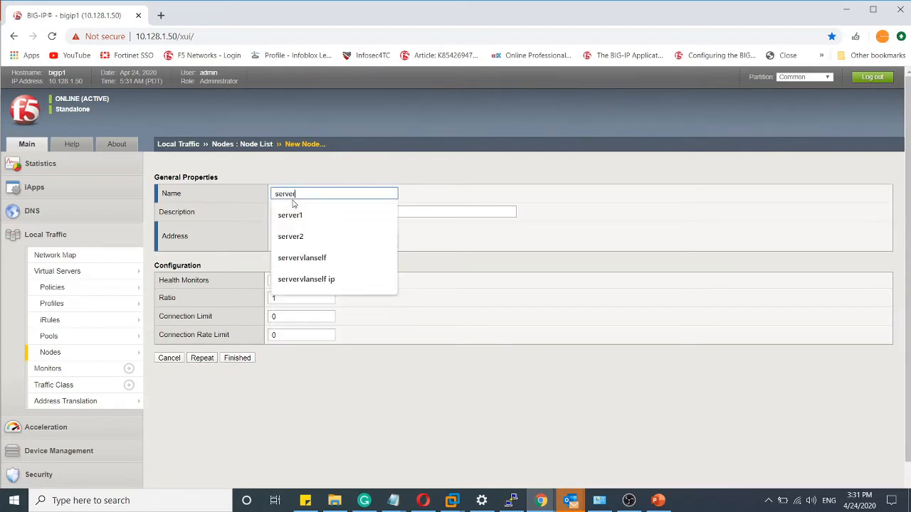
pyautogui.write('3')
pyautogui.click(283, 243)
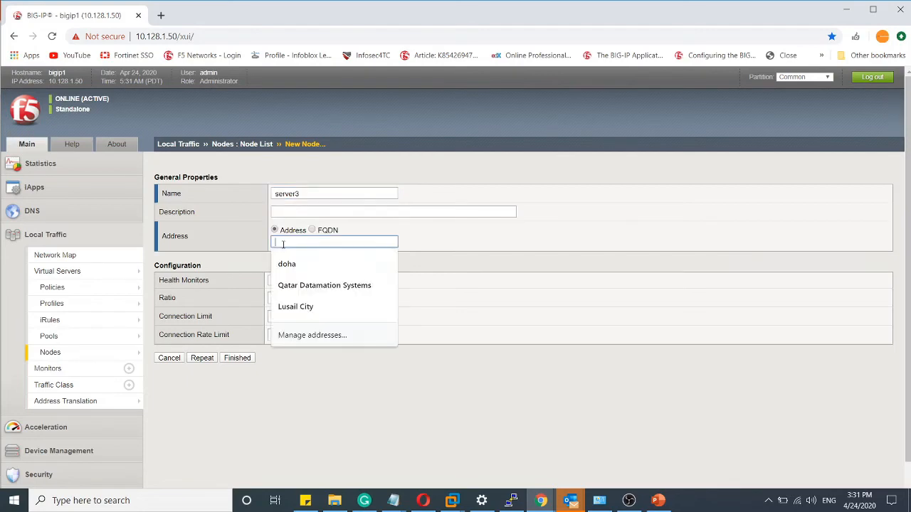
pyautogui.write('172.16.100.3')
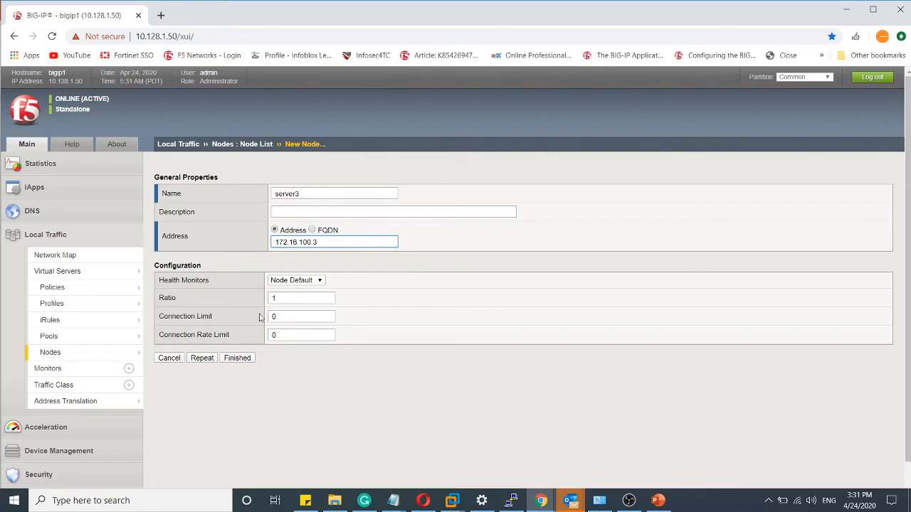
pyautogui.click(232, 360)
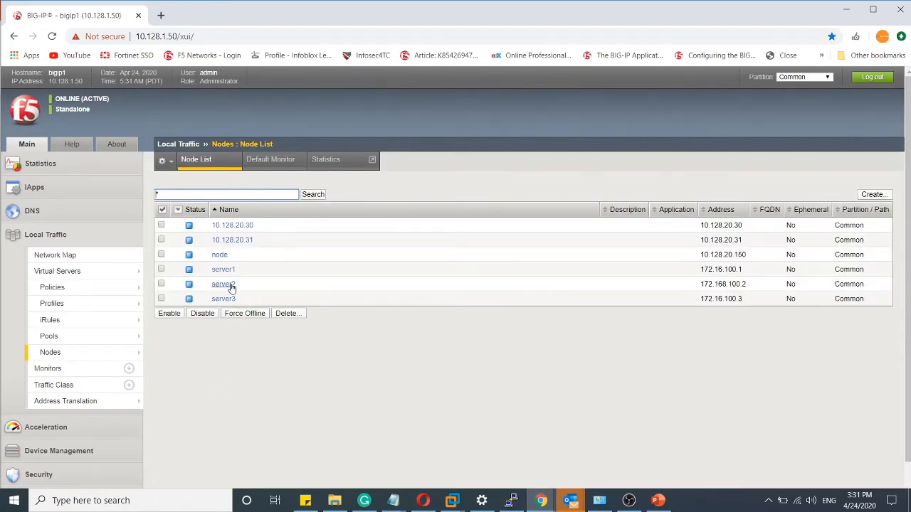
# - Start a new Local Traffic pool and name it TESTLAB
pyautogui.click(51, 338)
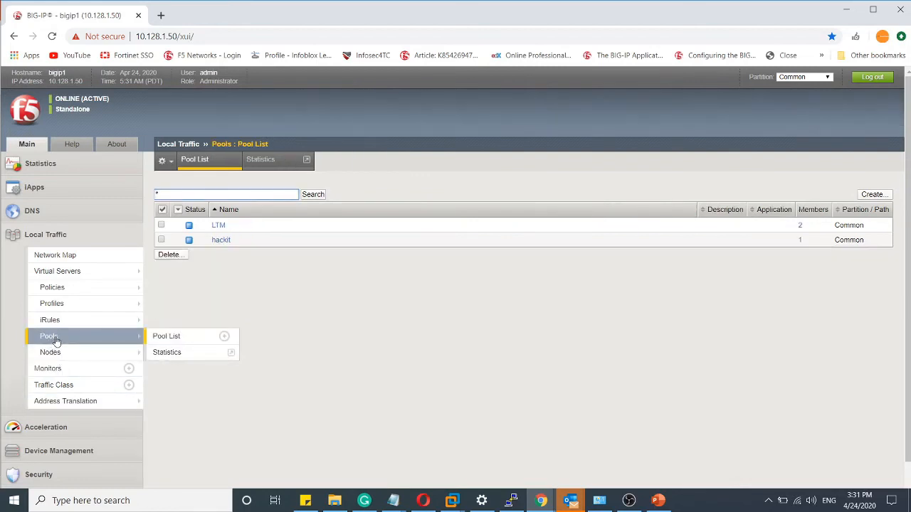
pyautogui.moveTo(128, 356)
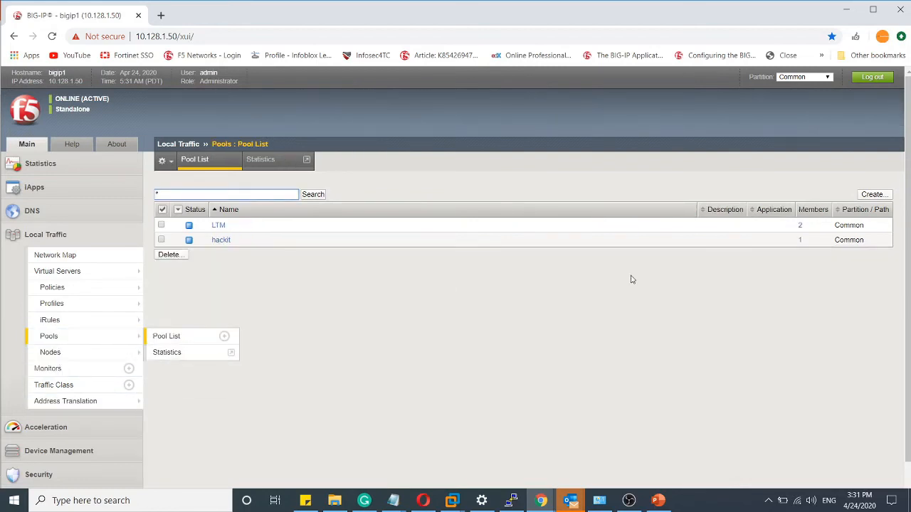
pyautogui.click(872, 194)
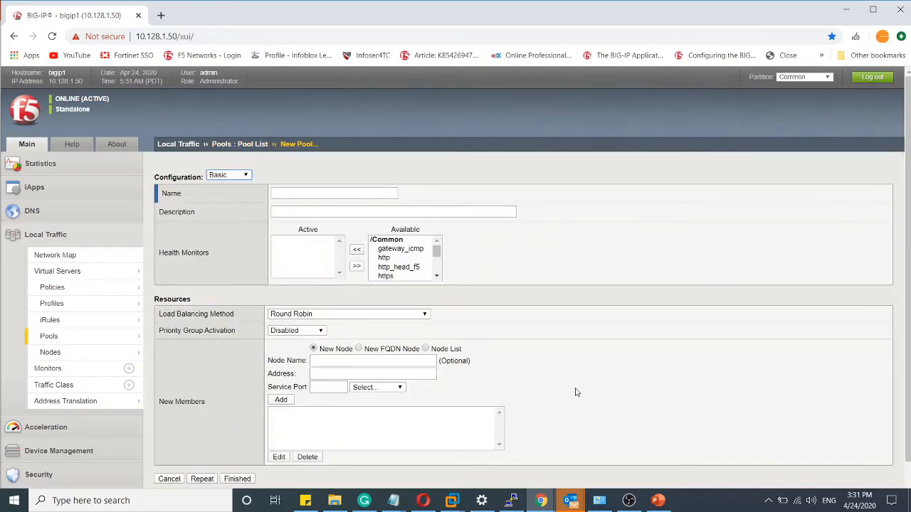
pyautogui.click(335, 194)
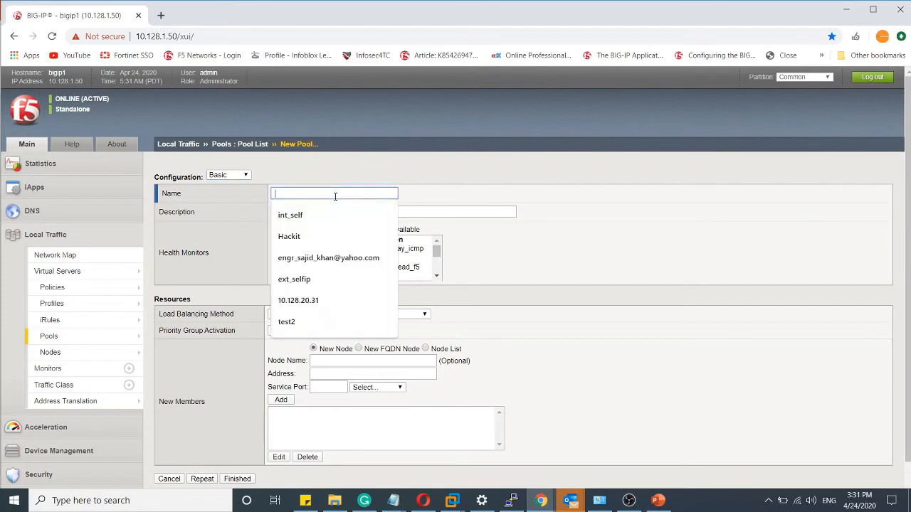
pyautogui.write('TEST')
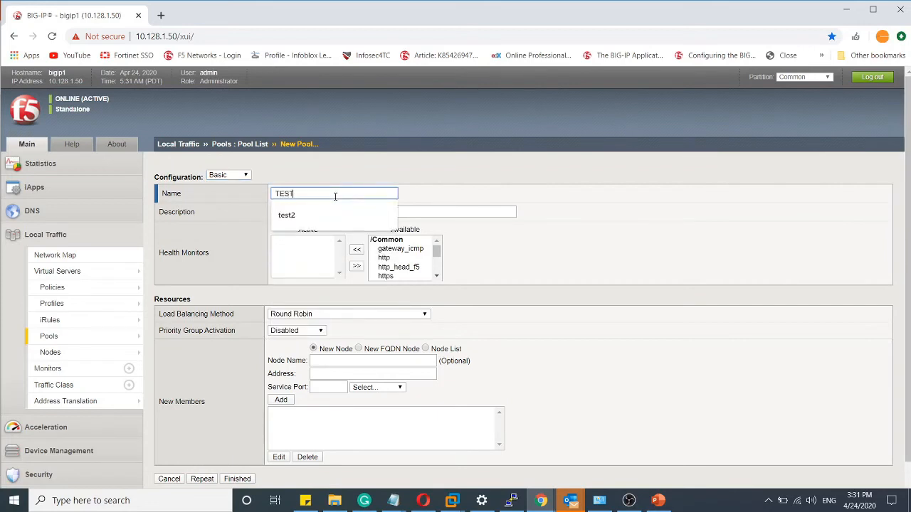
pyautogui.write('LAB')
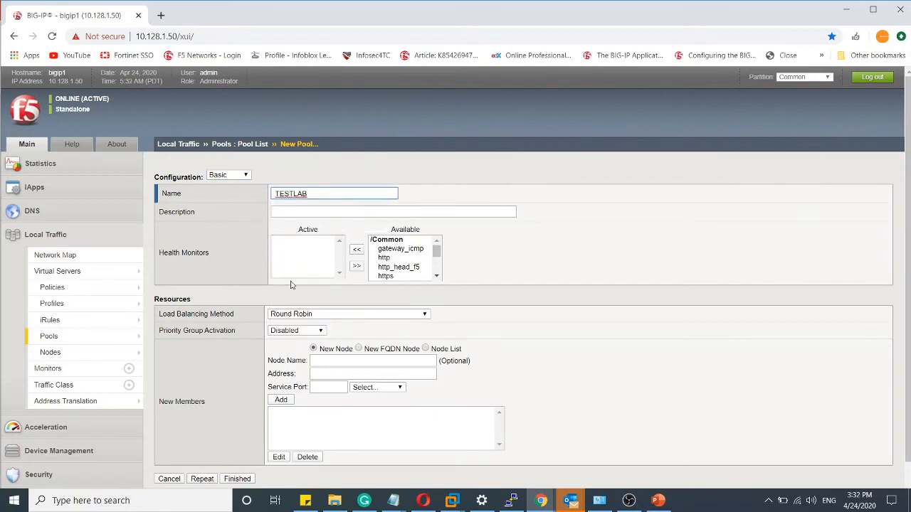
# - Choose Round Robin as the load balancing method of the TESTLAB pool
pyautogui.scroll(-1, 277, 239)
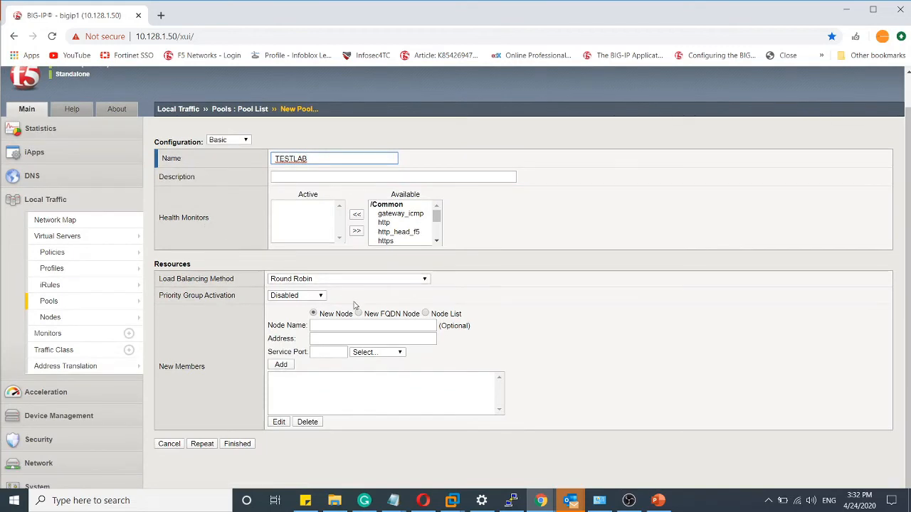
pyautogui.click(345, 282)
pyautogui.click(310, 286)
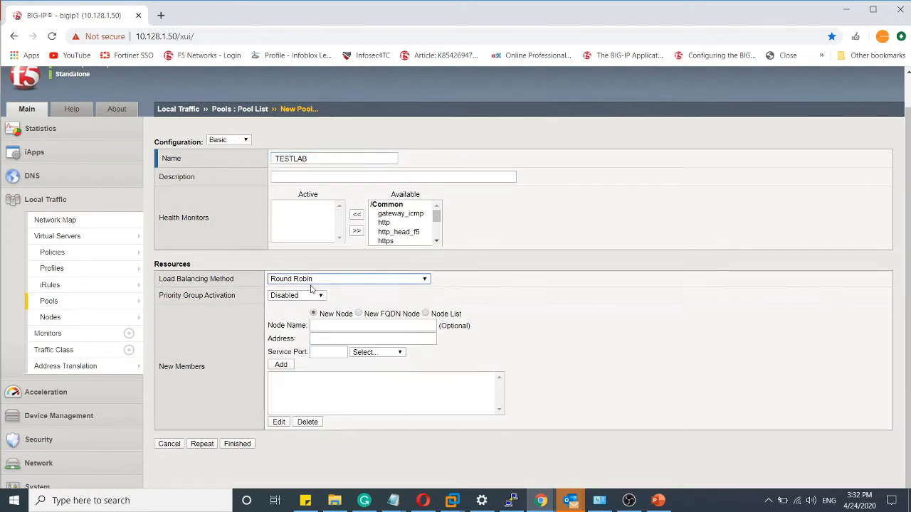
pyautogui.moveTo(232, 280); pyautogui.dragTo(162, 289)
pyautogui.click(540, 298)
pyautogui.moveTo(237, 299); pyautogui.dragTo(219, 305)
pyautogui.click(541, 301)
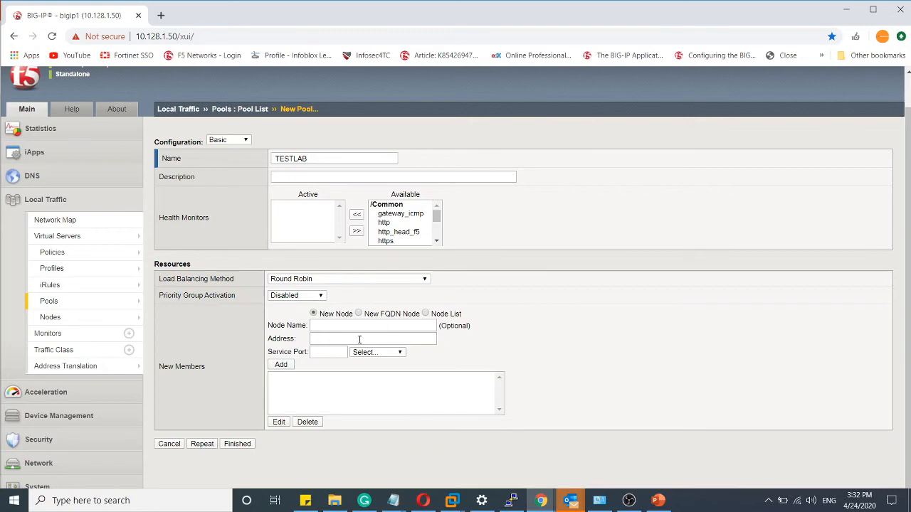
# - Add server1 (172.16.100.1) from the existing node list to the TESTLAB pool's new members with service port 80
pyautogui.click(330, 325)
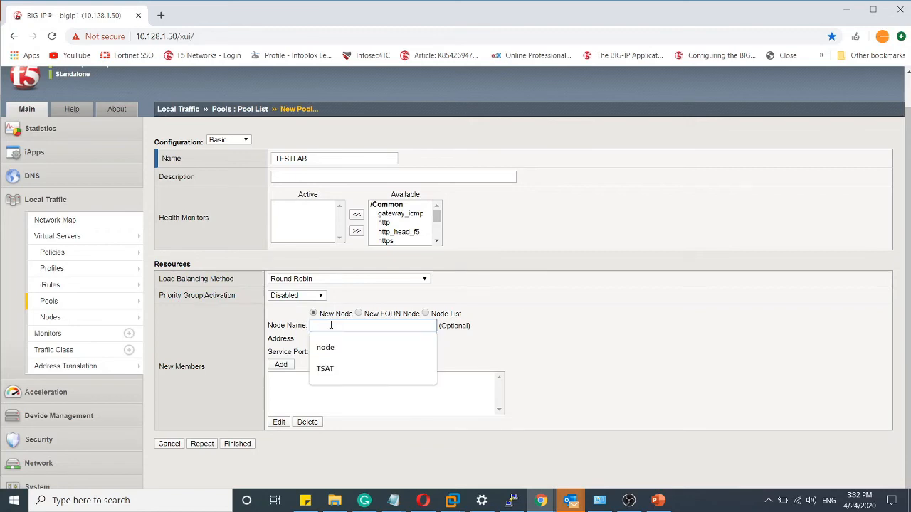
pyautogui.click(426, 314)
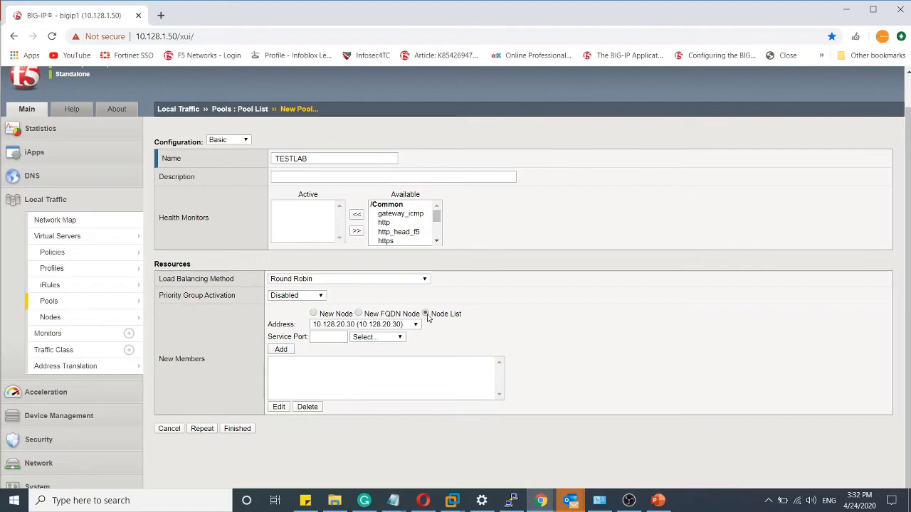
pyautogui.click(417, 326)
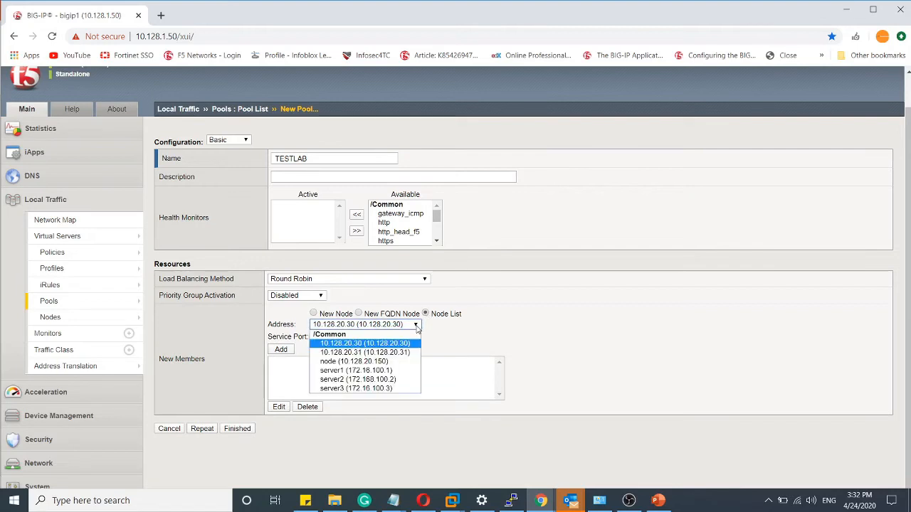
pyautogui.click(391, 372)
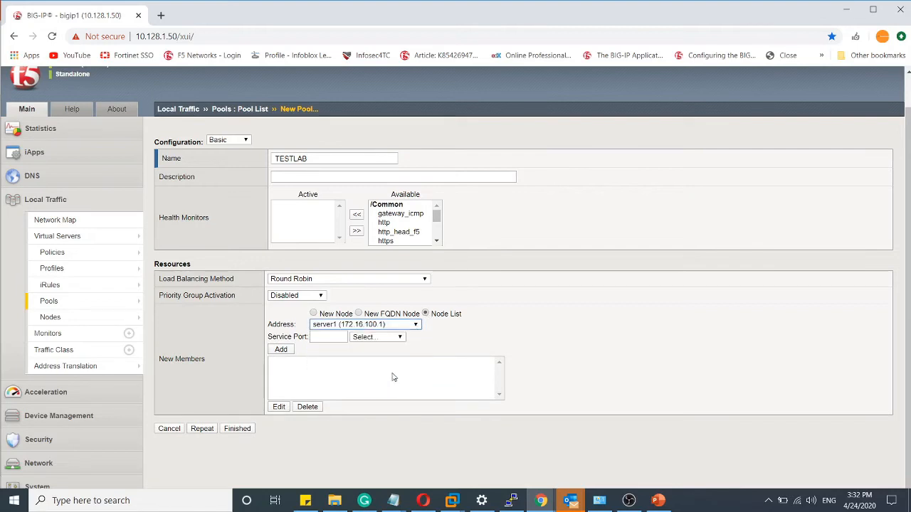
pyautogui.click(328, 338)
pyautogui.write('8')
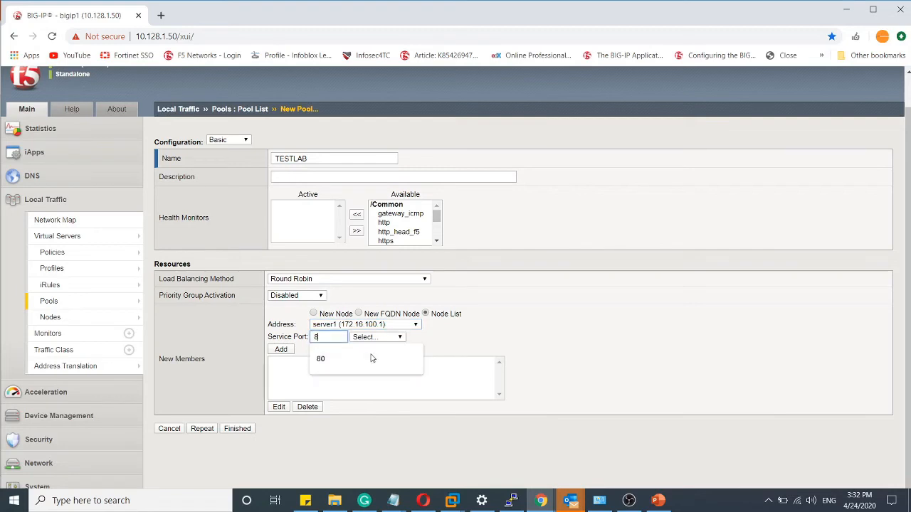
pyautogui.click(371, 358)
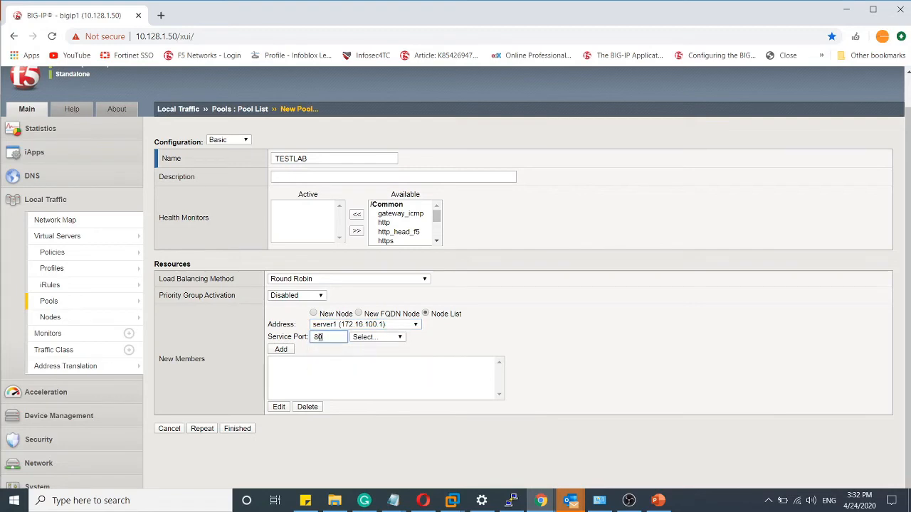
pyautogui.click(281, 350)
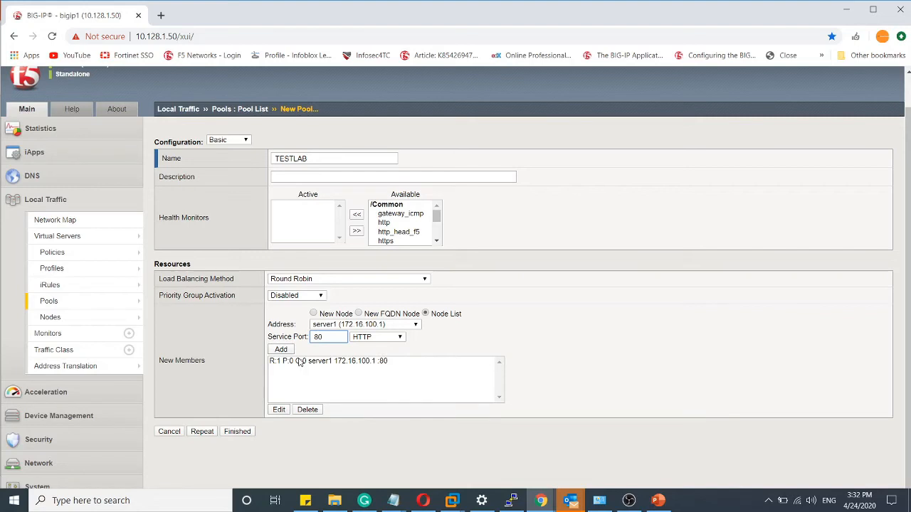
# - Add the existing node server2 (172.168.100.2) with service port 80 to the new members of the TESTLAB pool
pyautogui.click(299, 362)
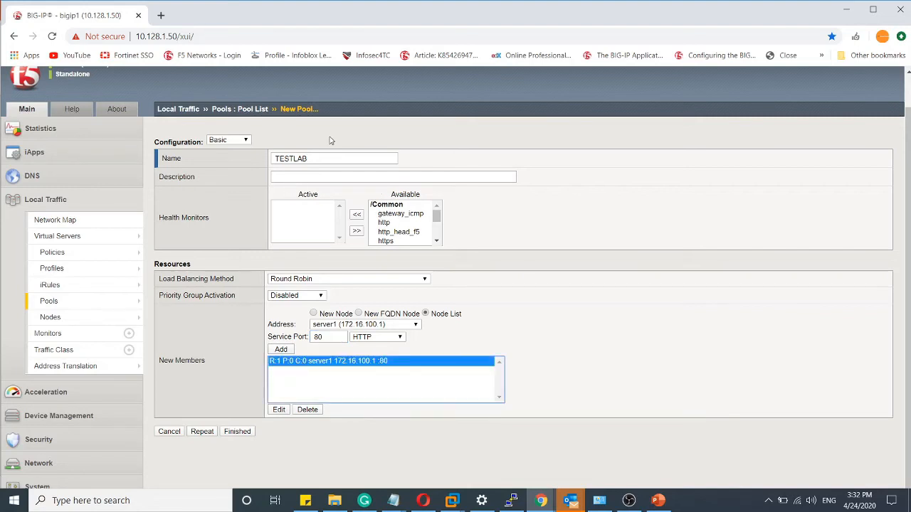
pyautogui.click(318, 157)
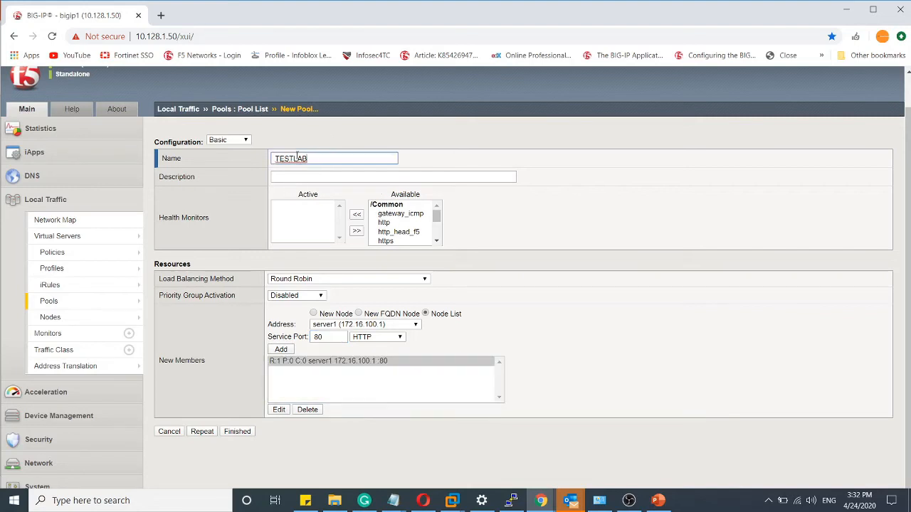
pyautogui.click(344, 362)
pyautogui.click(384, 326)
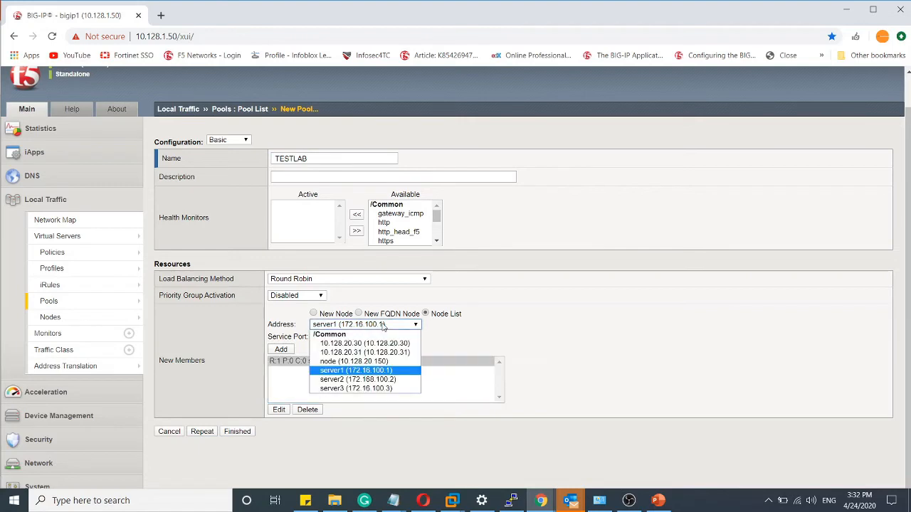
pyautogui.click(370, 380)
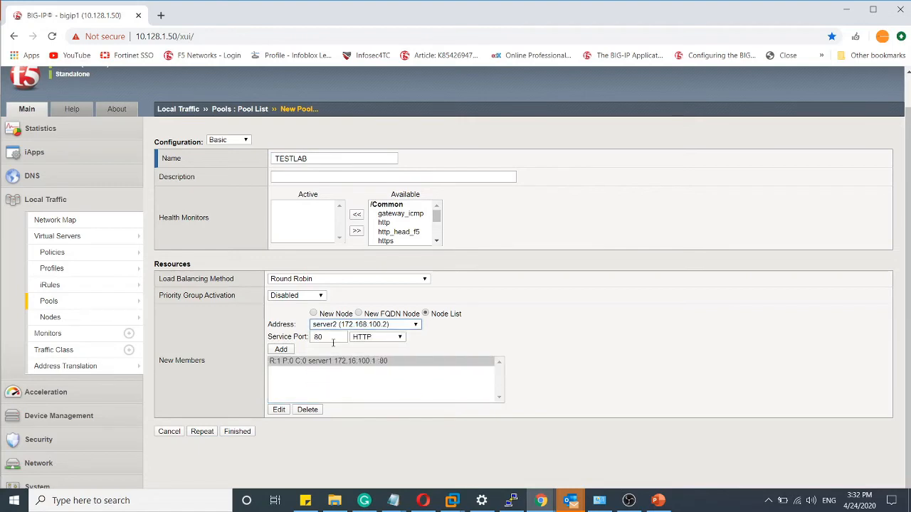
pyautogui.click(281, 349)
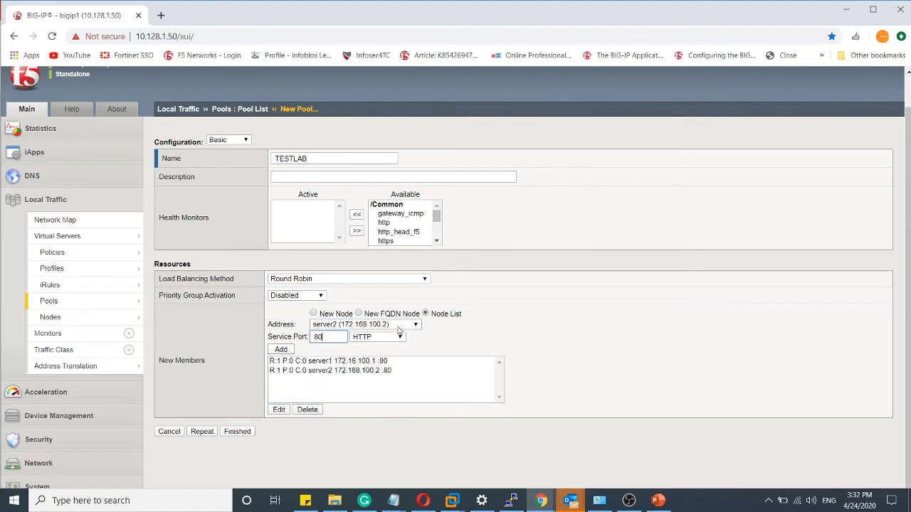
# - Add the existing node server3 (172.16.100.3) with service port 80 as a pool member and finish creating the TESTLAB pool
pyautogui.click(399, 327)
pyautogui.click(363, 389)
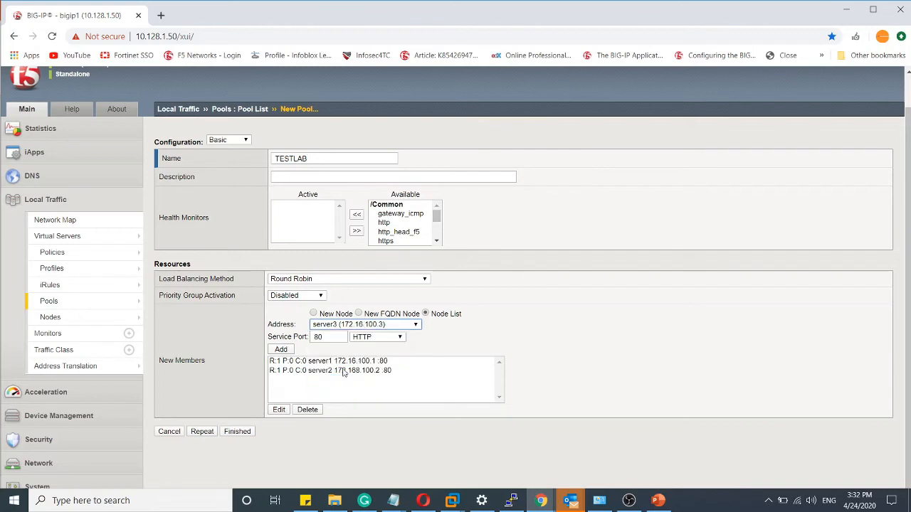
pyautogui.click(284, 351)
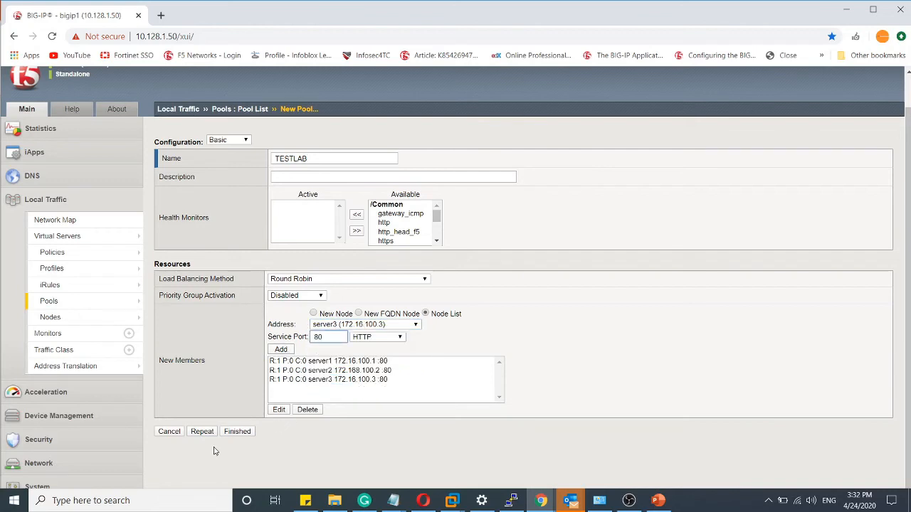
pyautogui.click(239, 432)
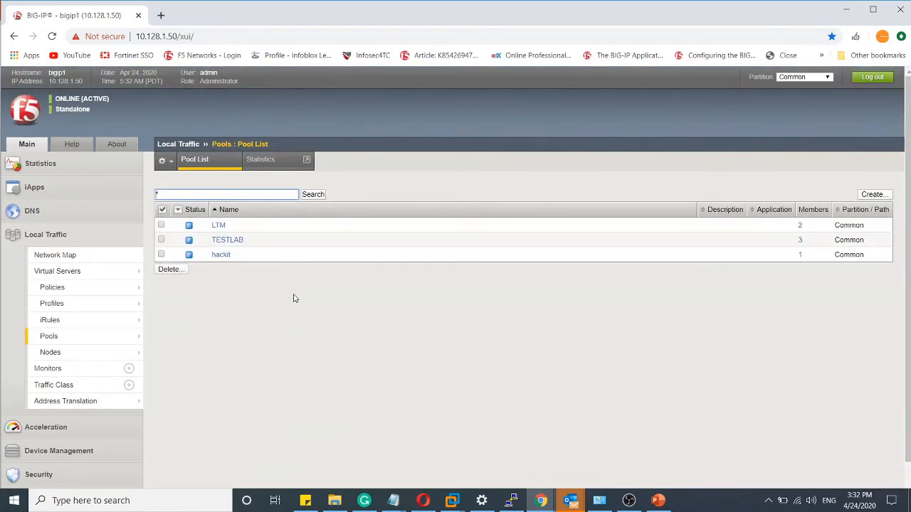
# - Review the node list, and examine the members and general properties of the TESTLAB pool
pyautogui.moveTo(67, 353)
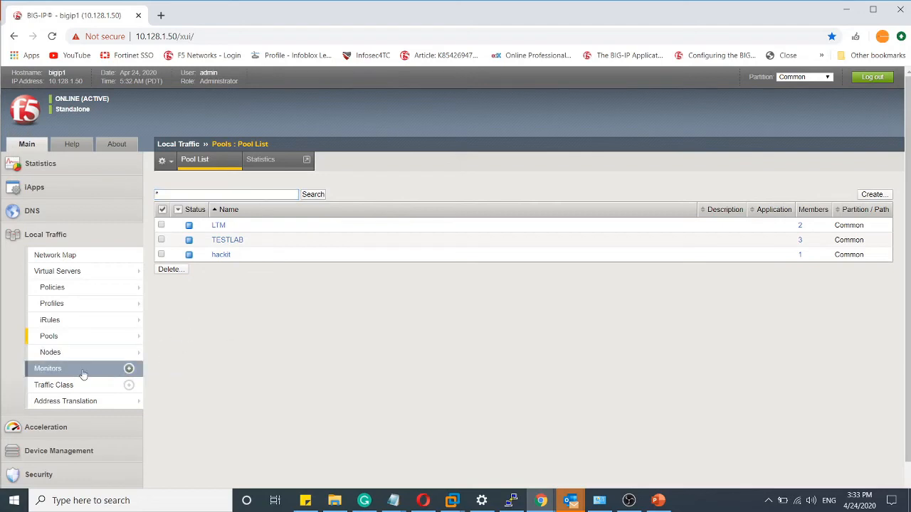
pyautogui.click(157, 353)
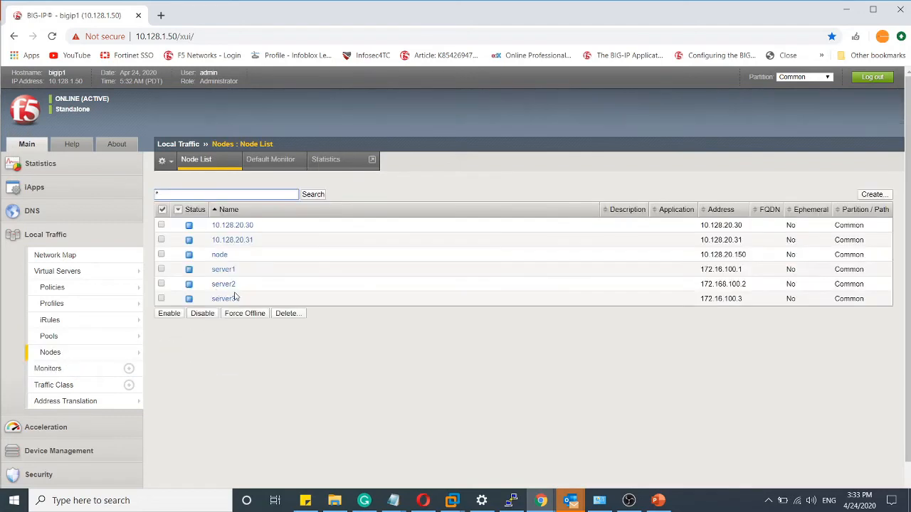
pyautogui.click(56, 344)
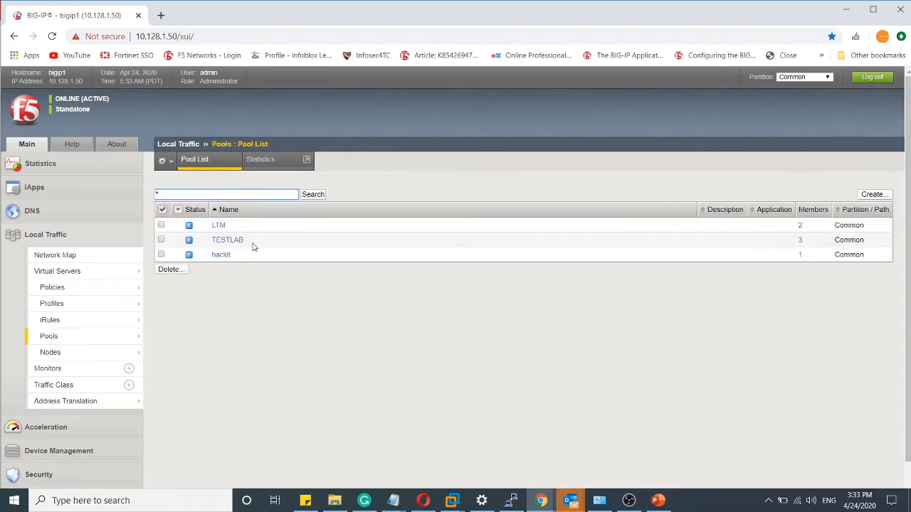
pyautogui.click(228, 242)
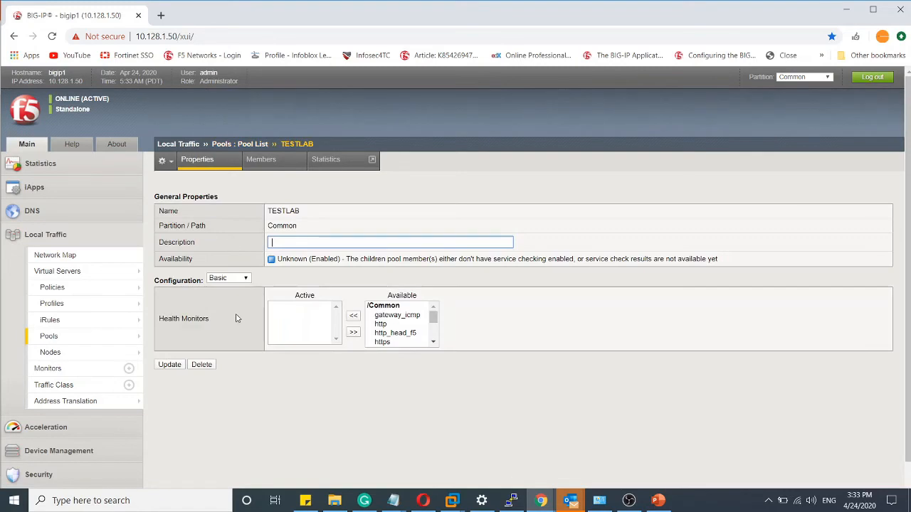
pyautogui.click(249, 161)
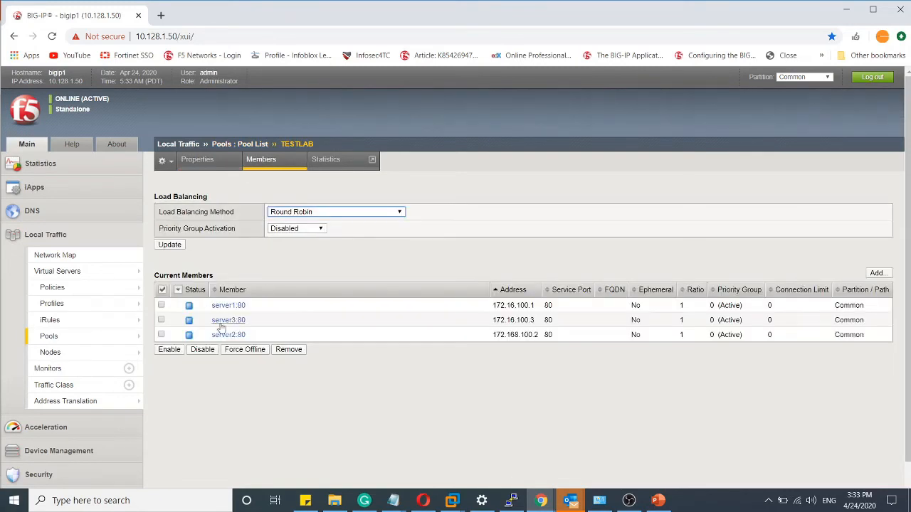
pyautogui.click(203, 165)
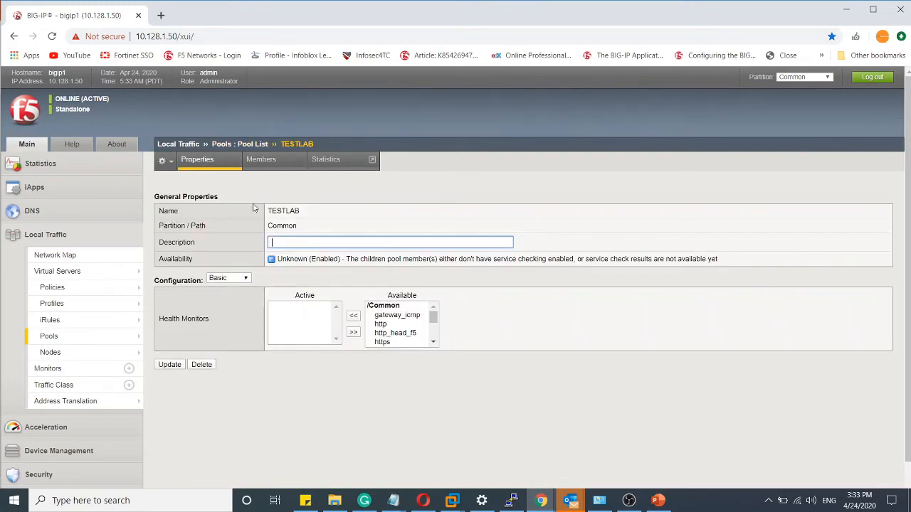
pyautogui.moveTo(305, 214); pyautogui.dragTo(257, 214)
# - Start a new Local Traffic virtual server and name it Vserver1
pyautogui.moveTo(76, 323)
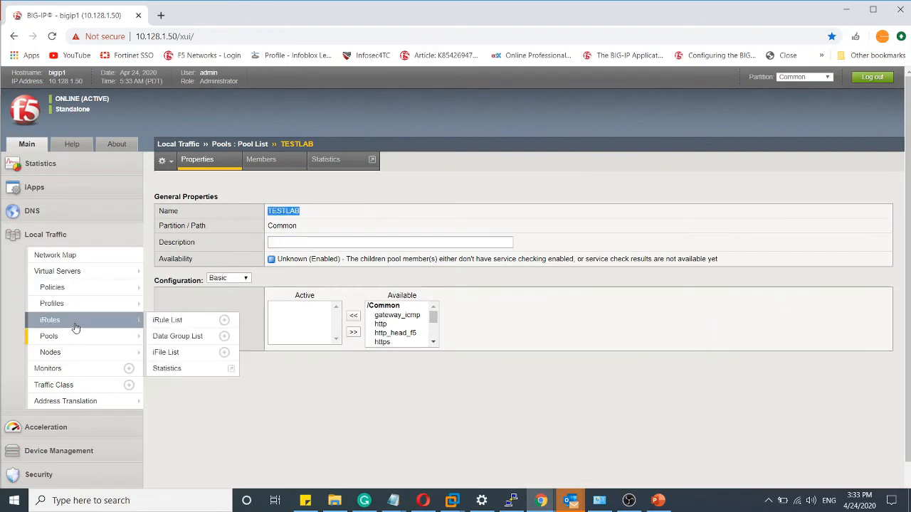
pyautogui.click(71, 276)
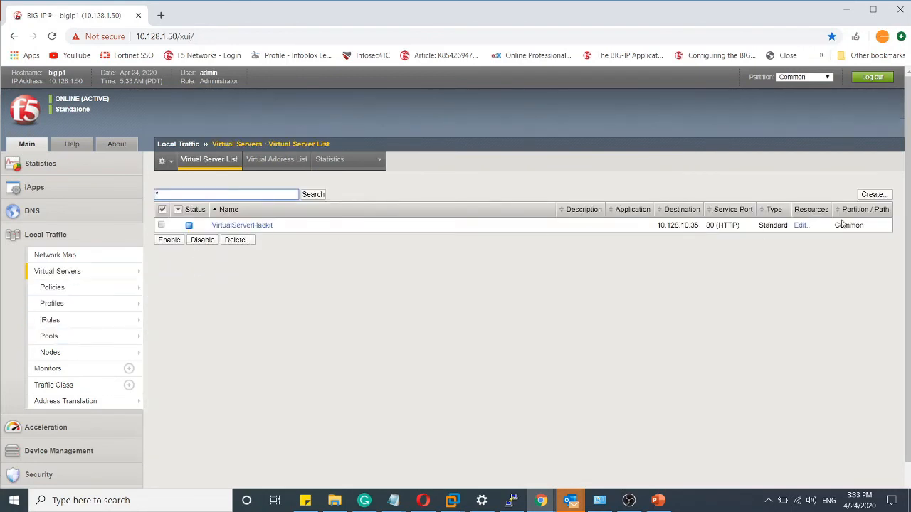
pyautogui.click(878, 195)
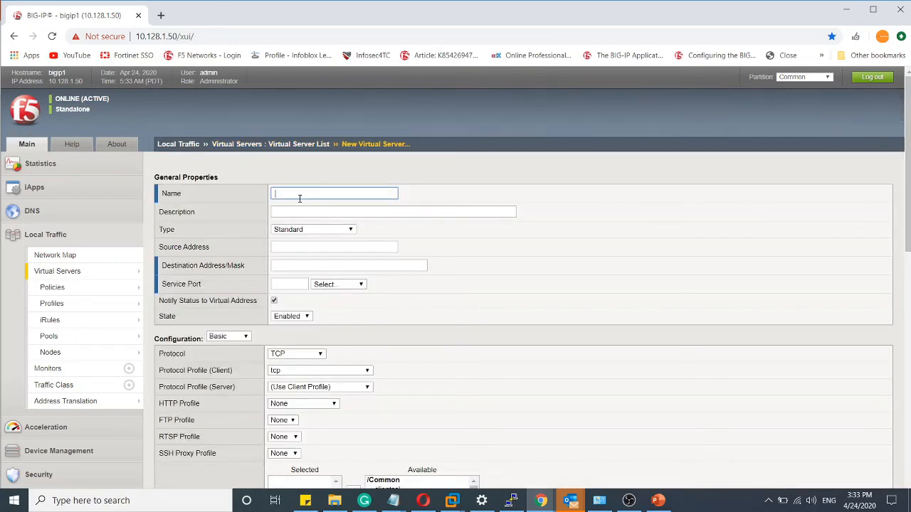
pyautogui.click(299, 190)
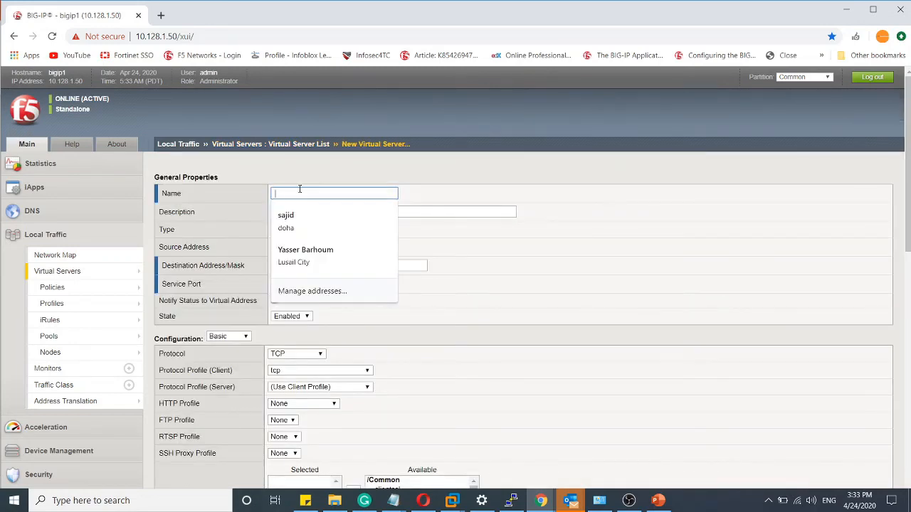
pyautogui.write('Vserver1')
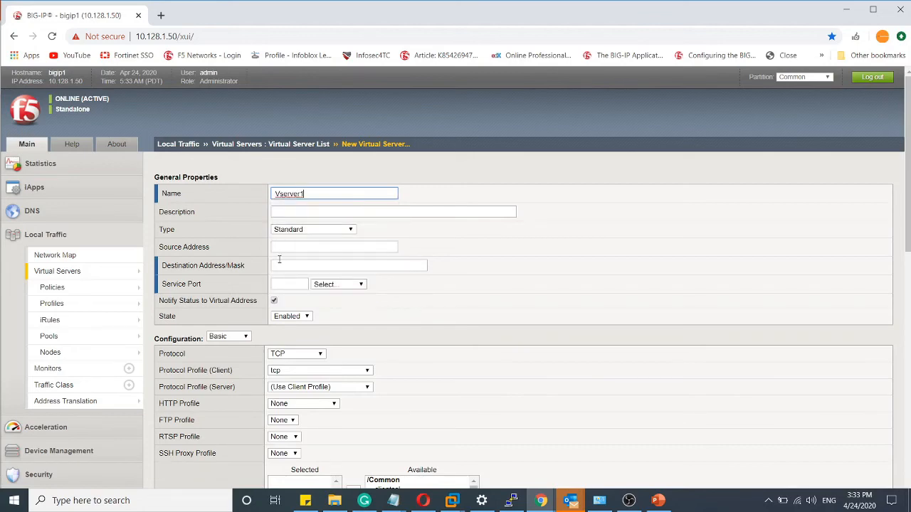
# - Check the virtual server address on the PowerPoint lab diagram, return to the BIG-IP form in Chrome and set the destination address to 10.128.10.36
pyautogui.click(280, 264)
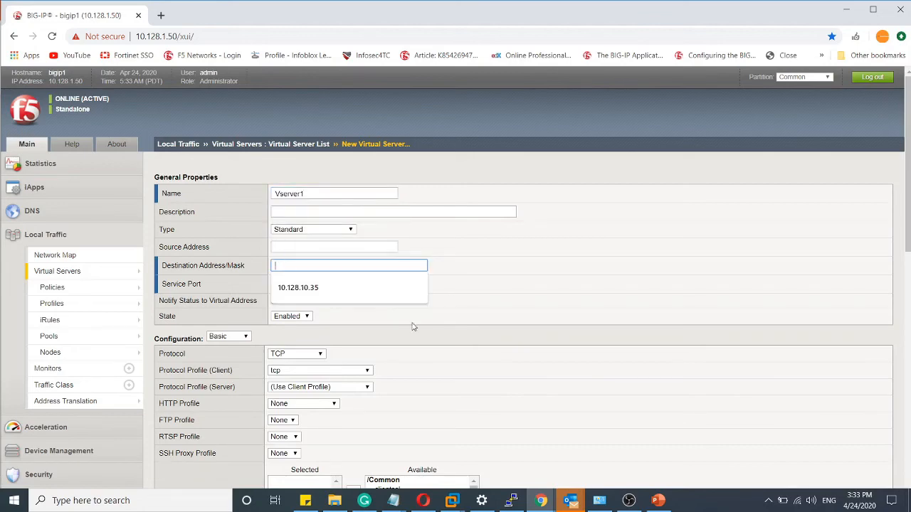
pyautogui.click(659, 502)
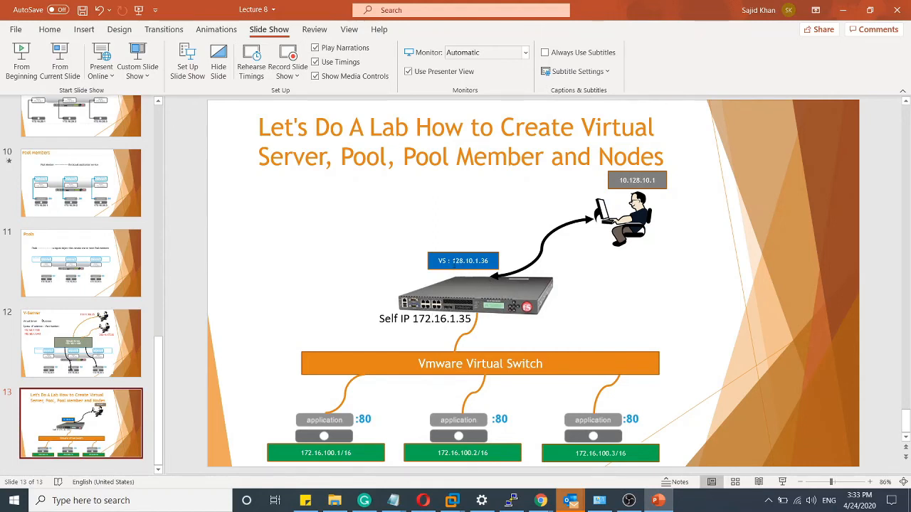
pyautogui.moveTo(451, 261); pyautogui.dragTo(491, 261)
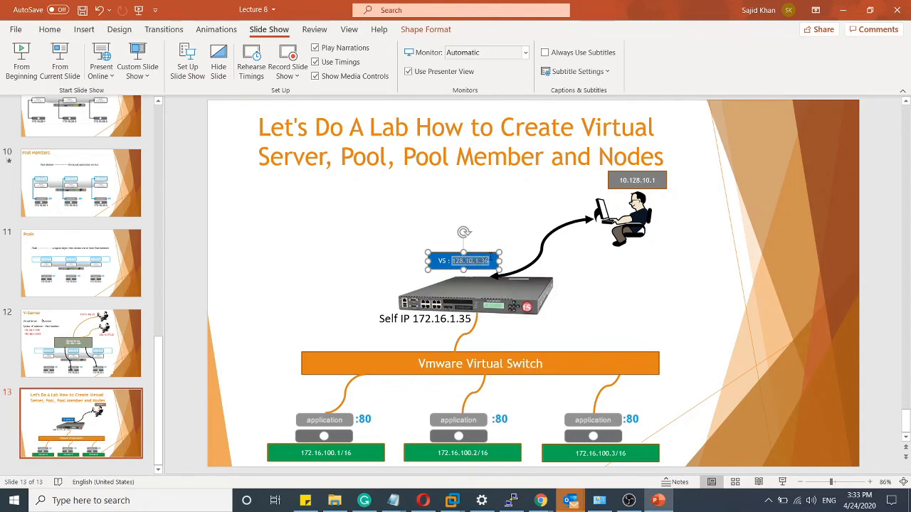
pyautogui.click(518, 261)
pyautogui.click(598, 274)
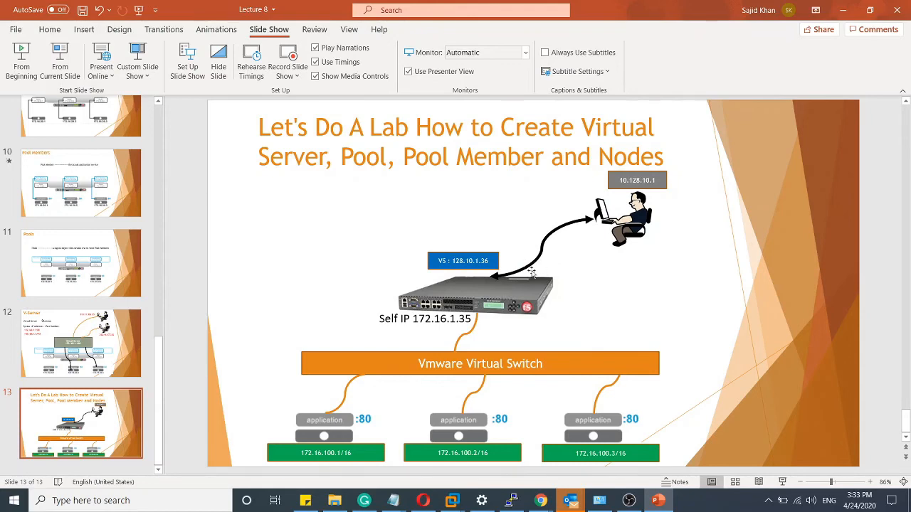
pyautogui.click(656, 504)
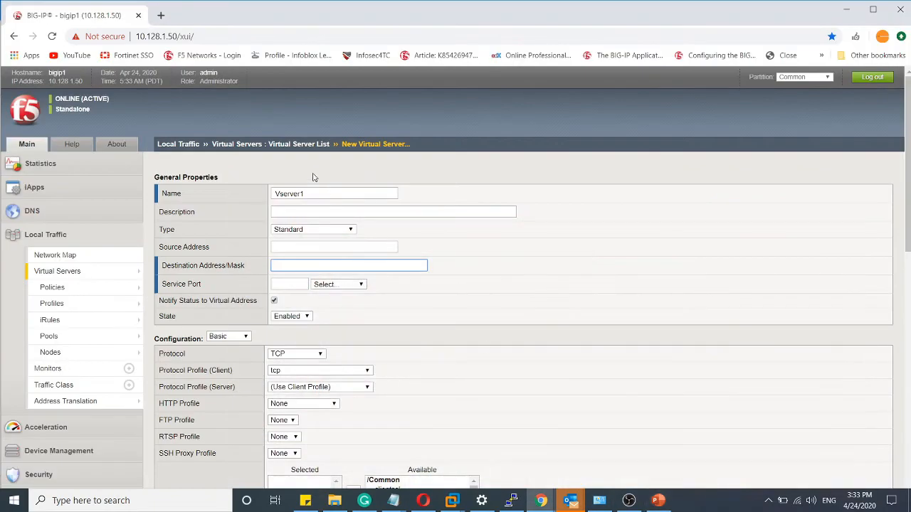
pyautogui.click(318, 263)
pyautogui.write('10.128')
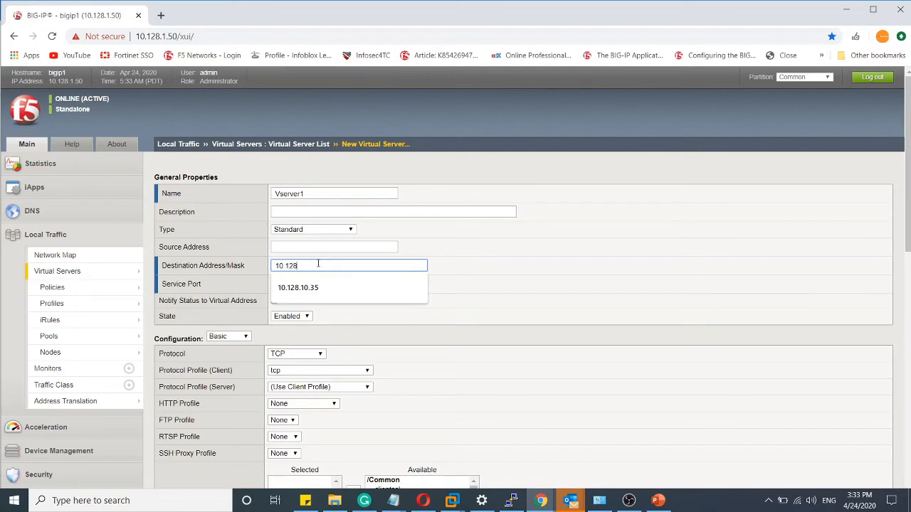
pyautogui.write('.10.36')
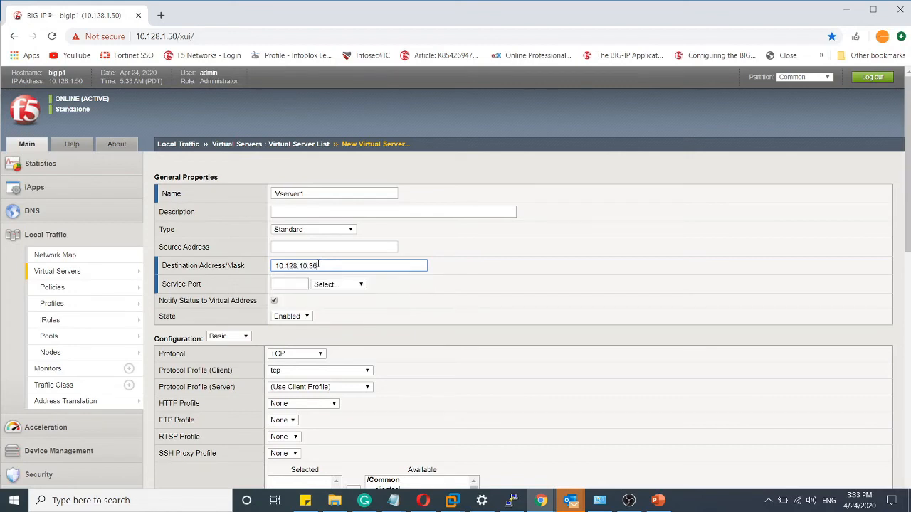
# - Set the service port of the new virtual server Vserver1 to 80 (HTTP)
pyautogui.click(288, 284)
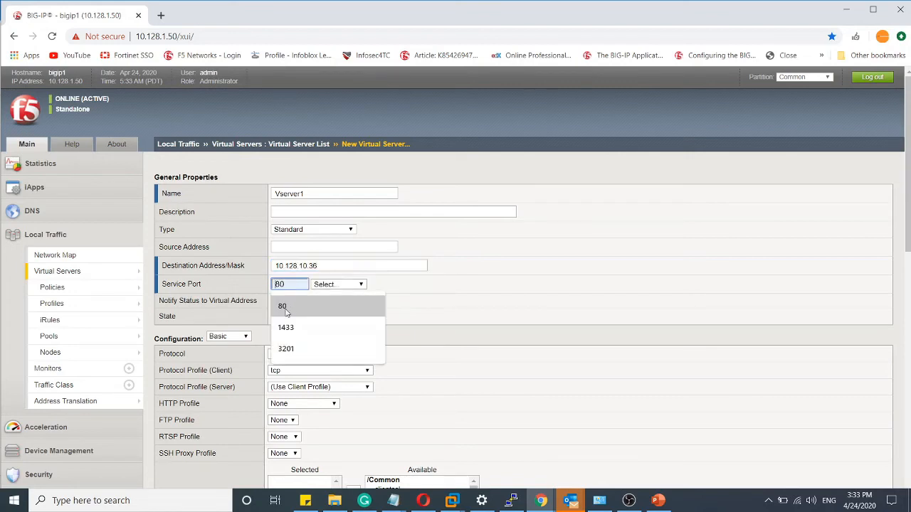
pyautogui.click(293, 305)
pyautogui.click(335, 284)
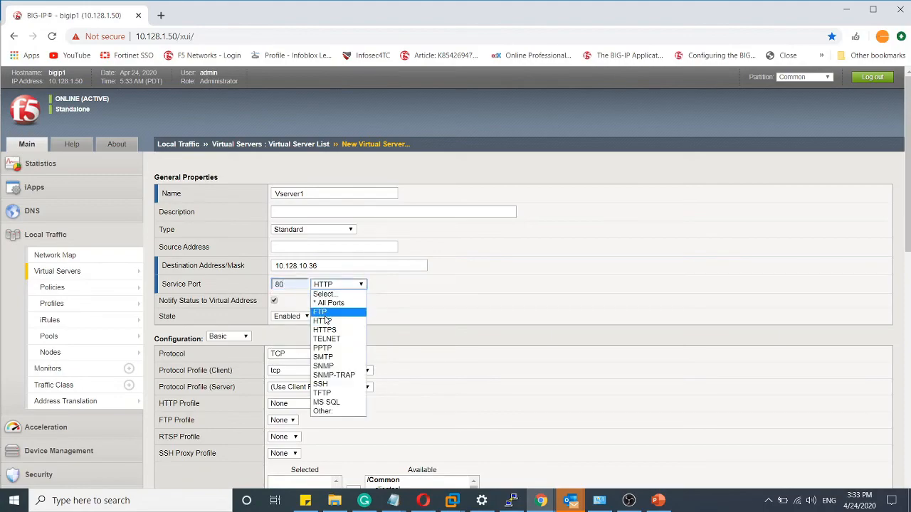
pyautogui.click(324, 321)
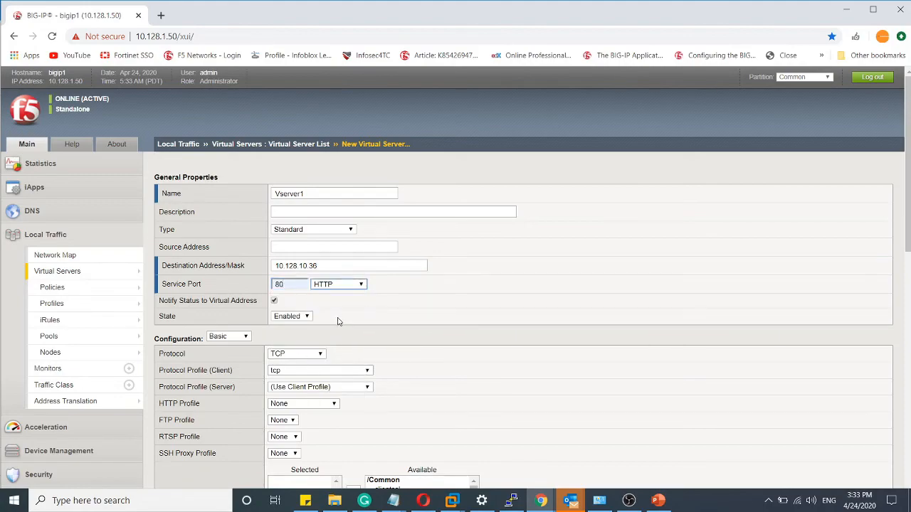
# - Assign TESTLAB as the default pool of Vserver1 and finish creating the virtual server
pyautogui.scroll(-10, 338, 321)
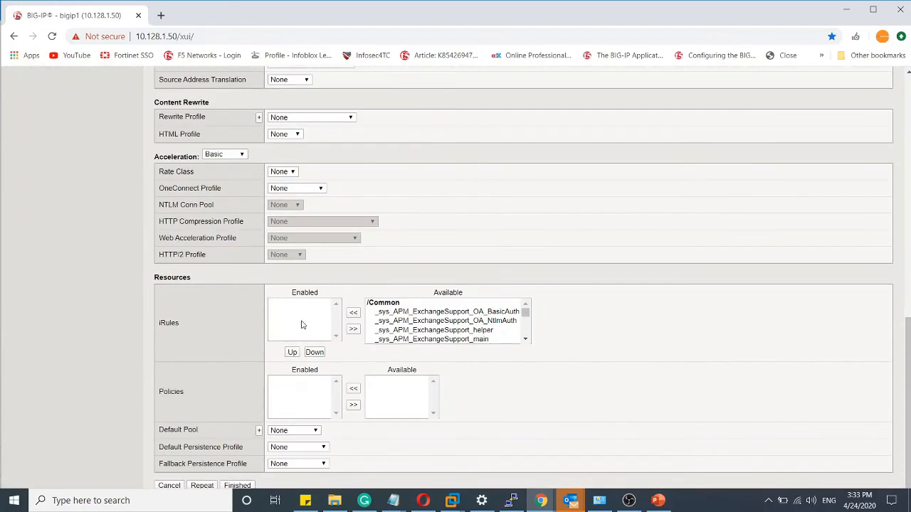
pyautogui.click(289, 431)
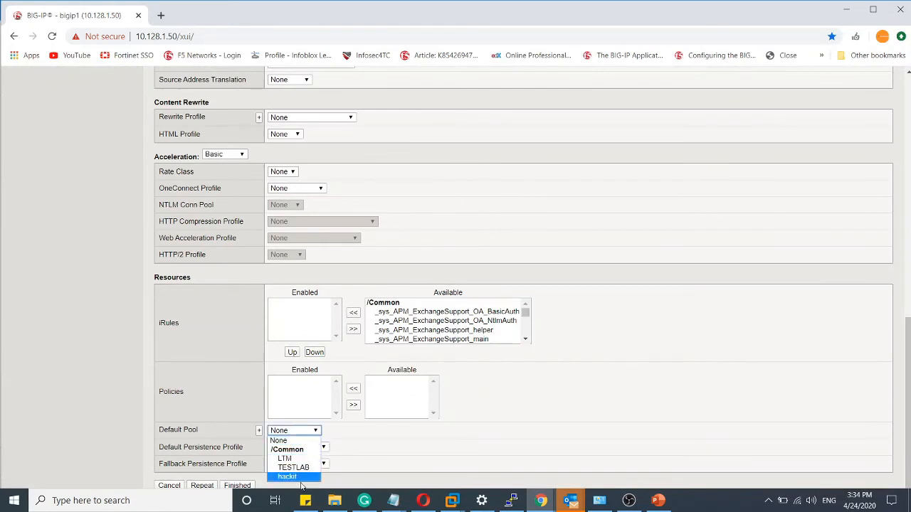
pyautogui.click(293, 467)
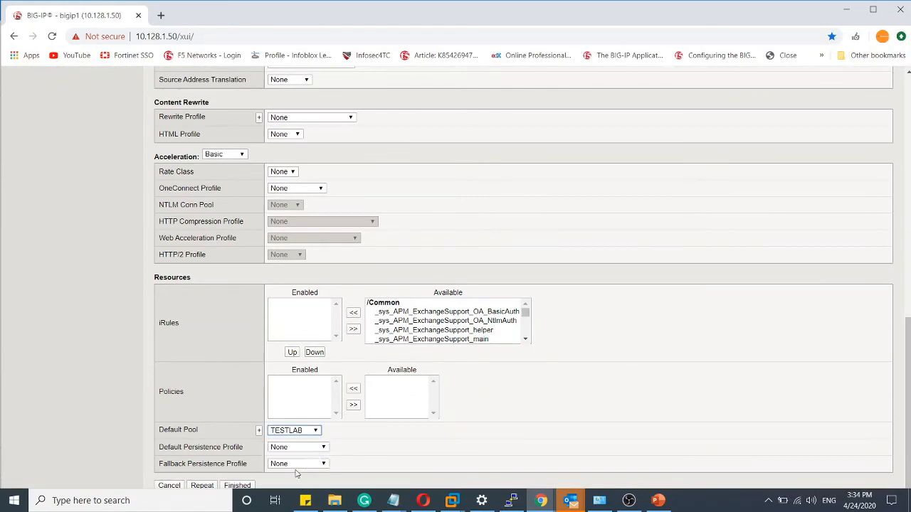
pyautogui.click(237, 487)
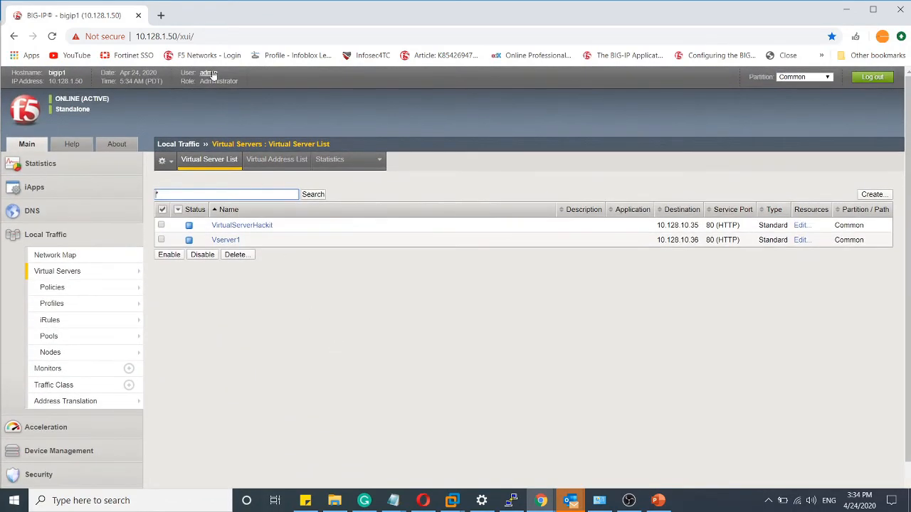
# - Load the virtual server address 10.128.10.36 in a new browser tab
pyautogui.click(161, 15)
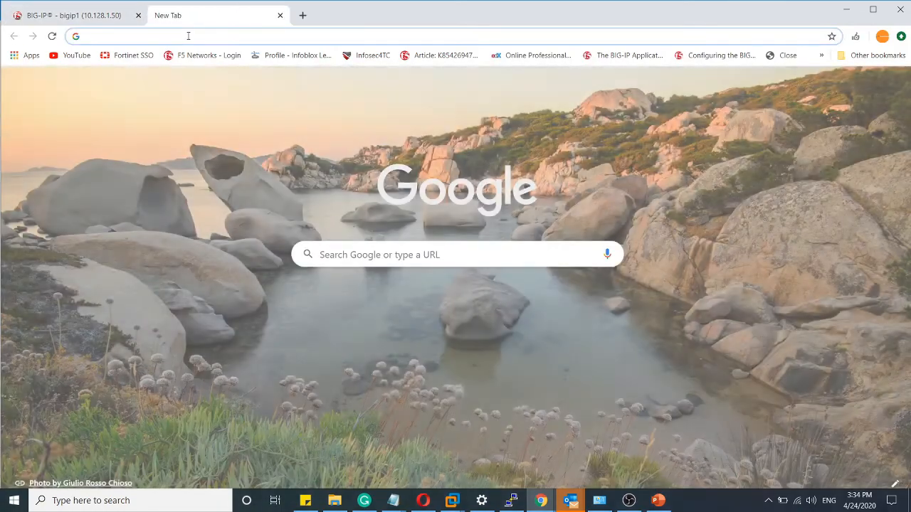
pyautogui.write('1.')
pyautogui.press('BackSpace')
pyautogui.write('0.1')
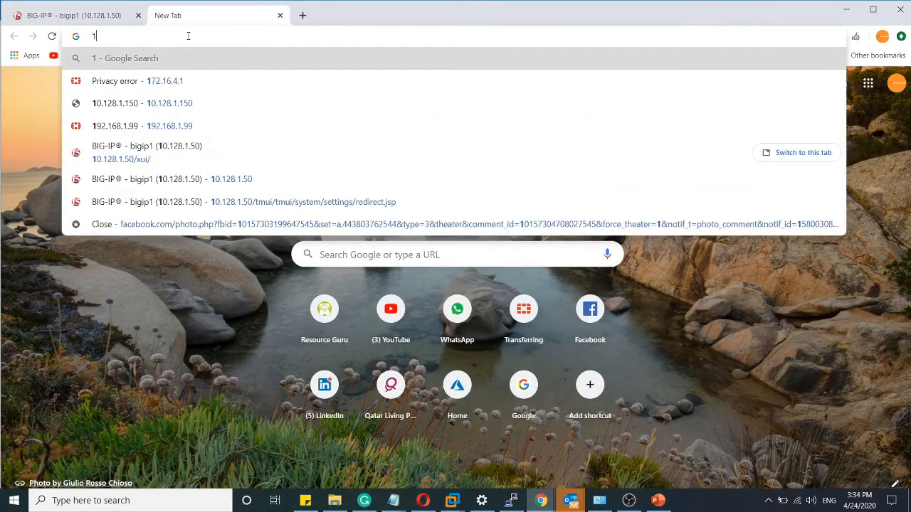
pyautogui.write('28')
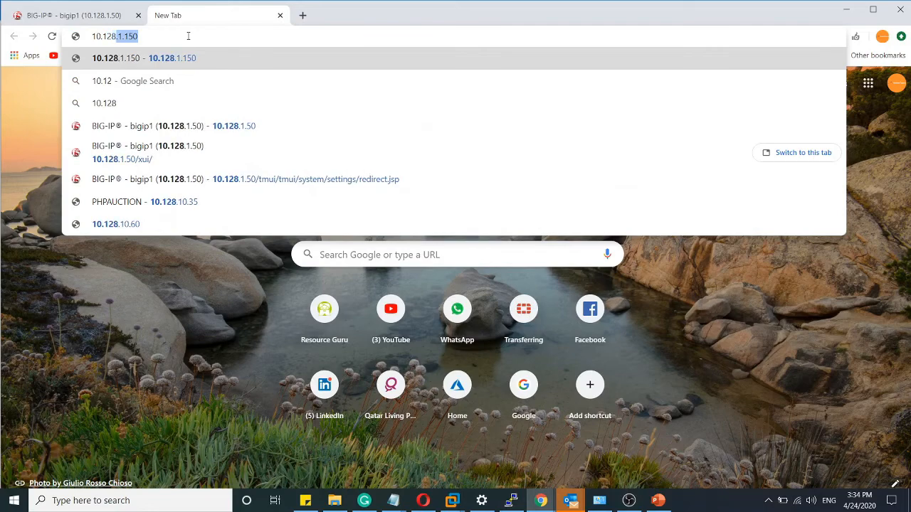
pyautogui.write('.10.36')
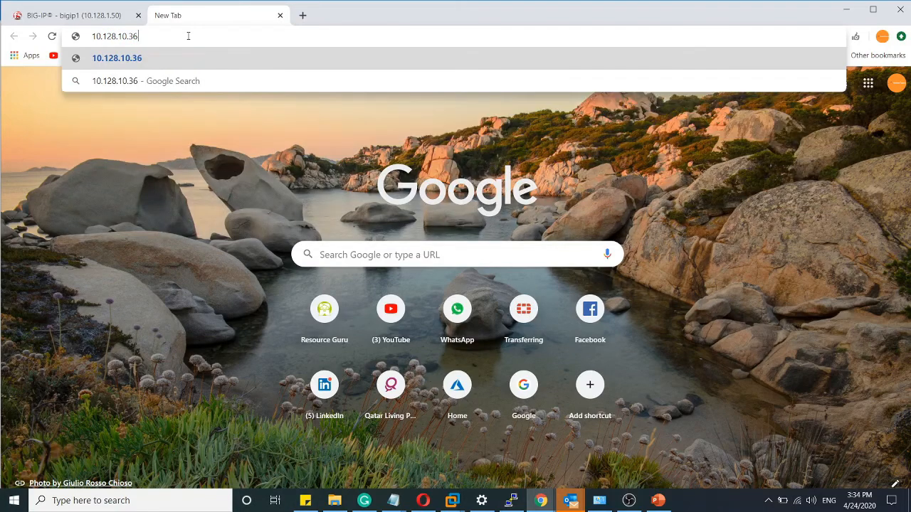
pyautogui.press('Return')
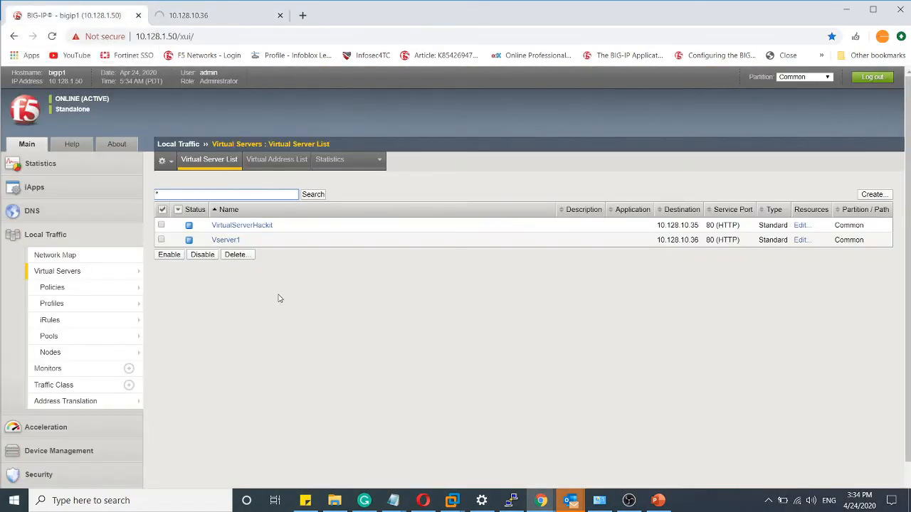
# - Set the source address translation of Vserver1 to Auto Map in its BIG-IP properties and save the update
pyautogui.click(226, 240)
pyautogui.scroll(-3, 377, 222)
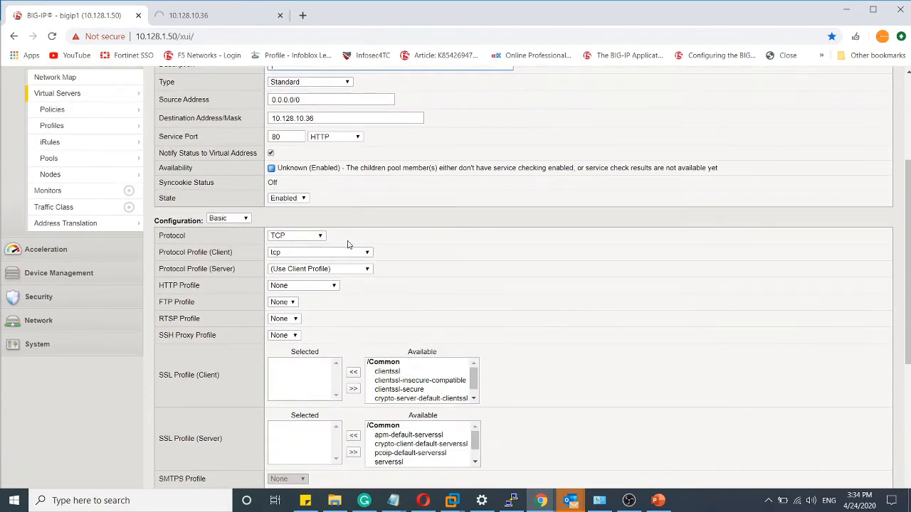
pyautogui.scroll(-5, 346, 245)
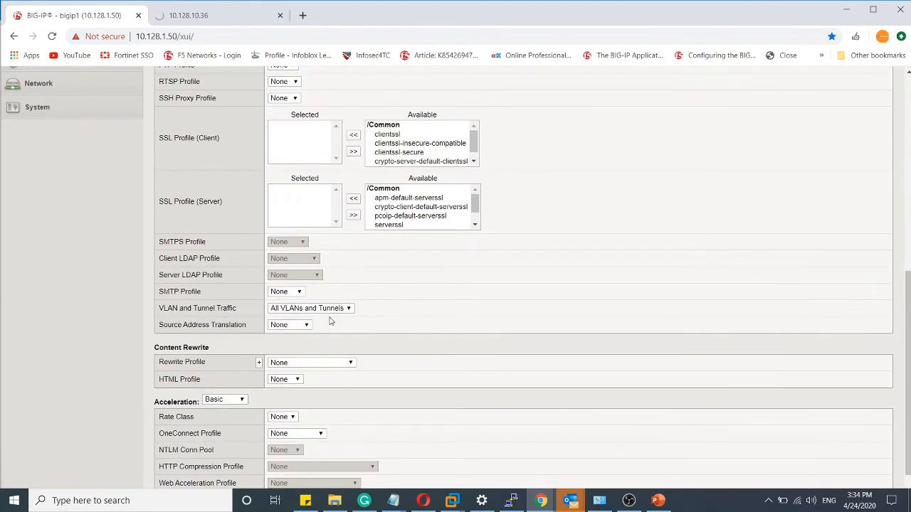
pyautogui.click(304, 325)
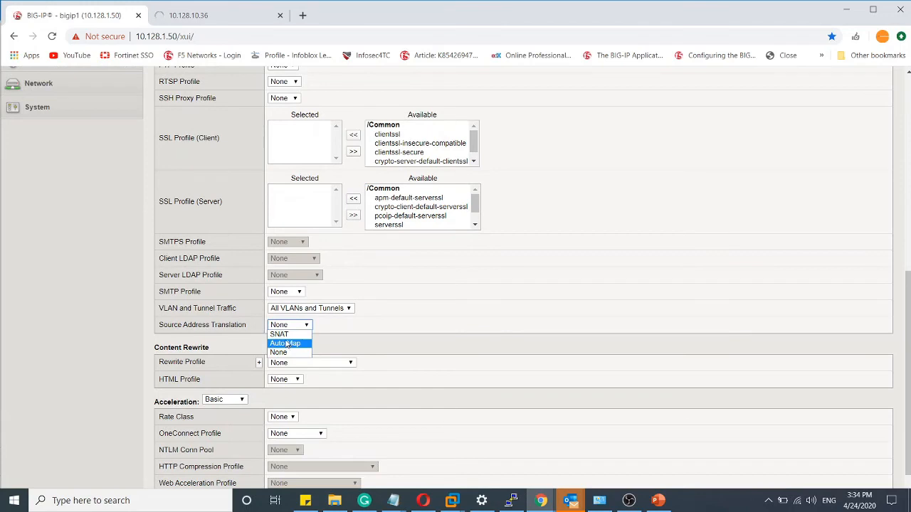
pyautogui.click(287, 344)
pyautogui.scroll(-1, 349, 429)
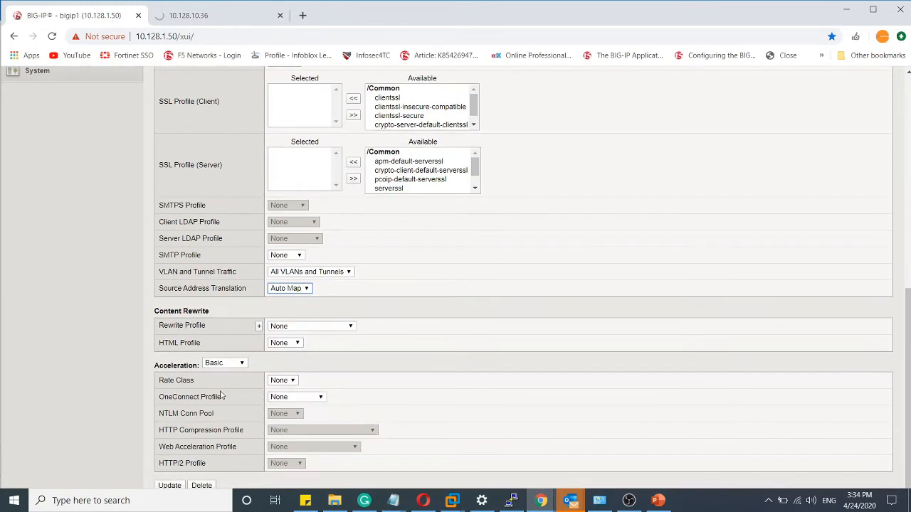
pyautogui.click(169, 486)
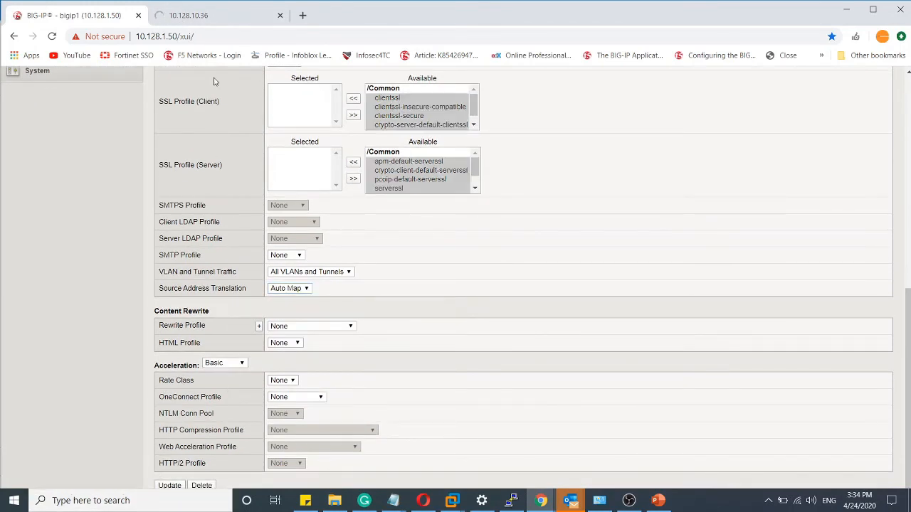
# - Return to the 10.128.10.36 test page and reload it several times to check which pool server responds
pyautogui.click(220, 19)
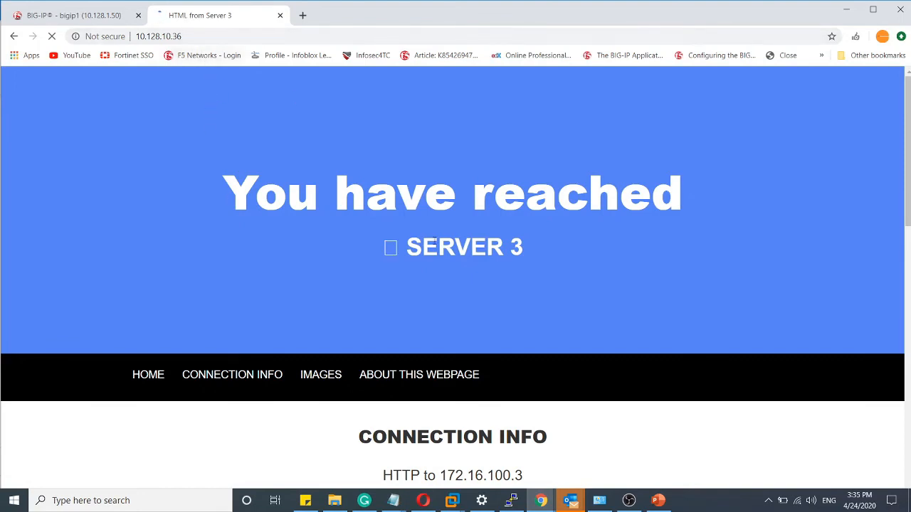
pyautogui.click(230, 40)
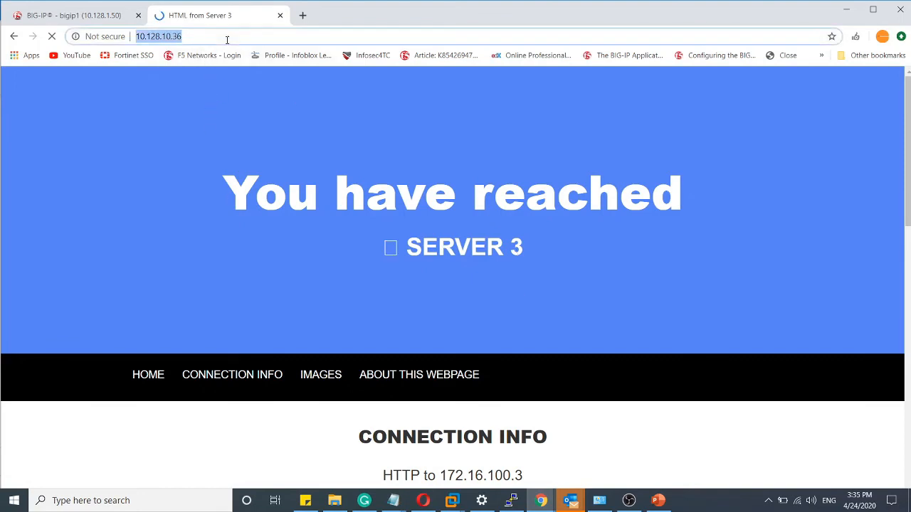
pyautogui.click(50, 39)
pyautogui.click(49, 38)
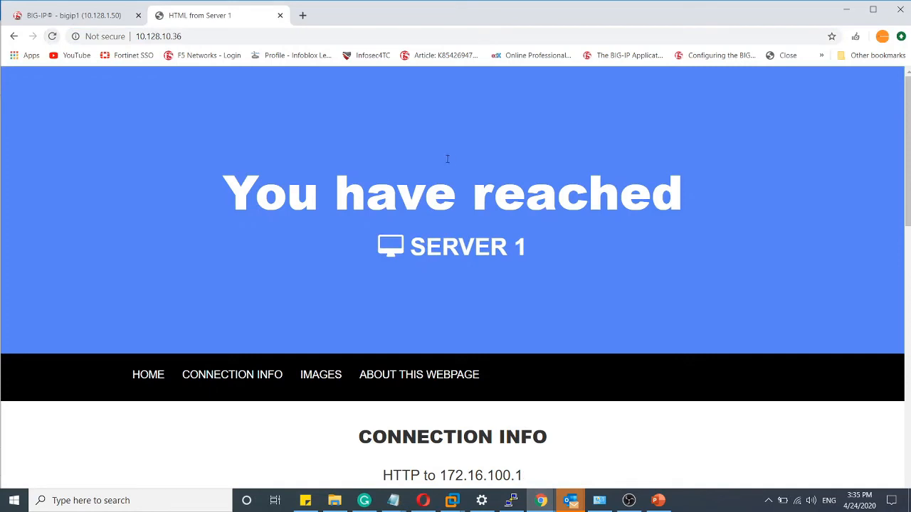
pyautogui.click(52, 42)
pyautogui.click(52, 37)
pyautogui.moveTo(537, 255); pyautogui.dragTo(515, 268)
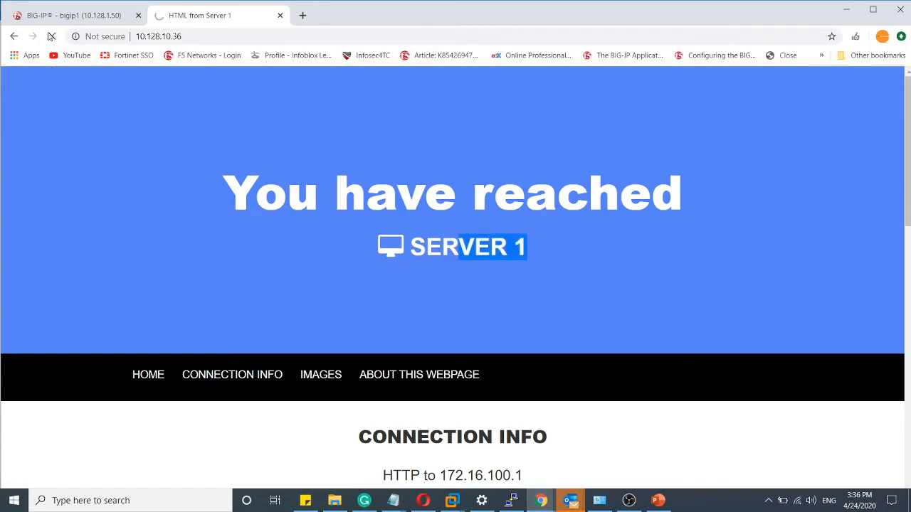
# - Check the web page at 172.16.100.2 in the other Chrome window, and return to the BIG-IP configuration page
pyautogui.moveTo(550, 507)
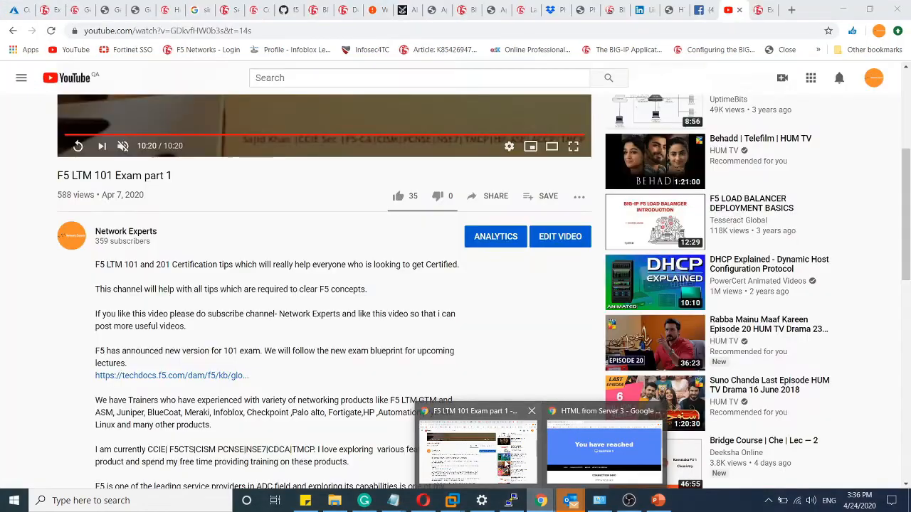
pyautogui.click(498, 455)
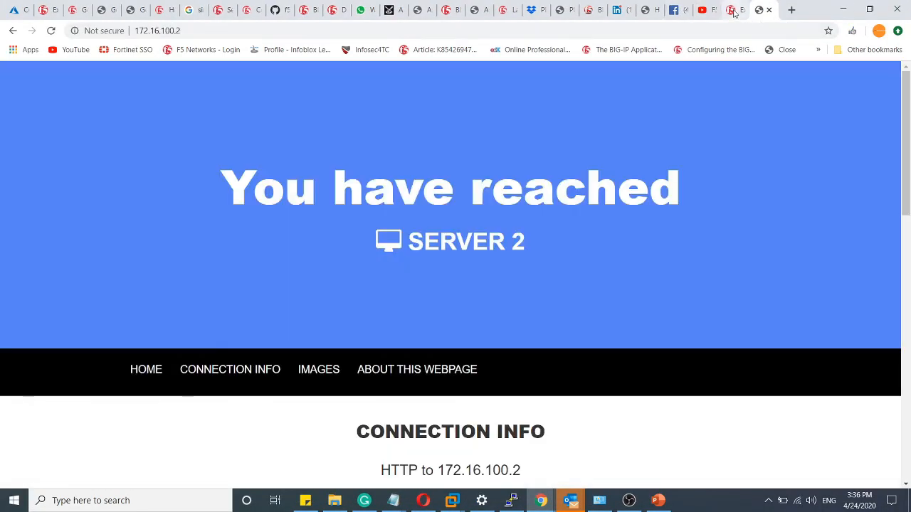
pyautogui.click(736, 13)
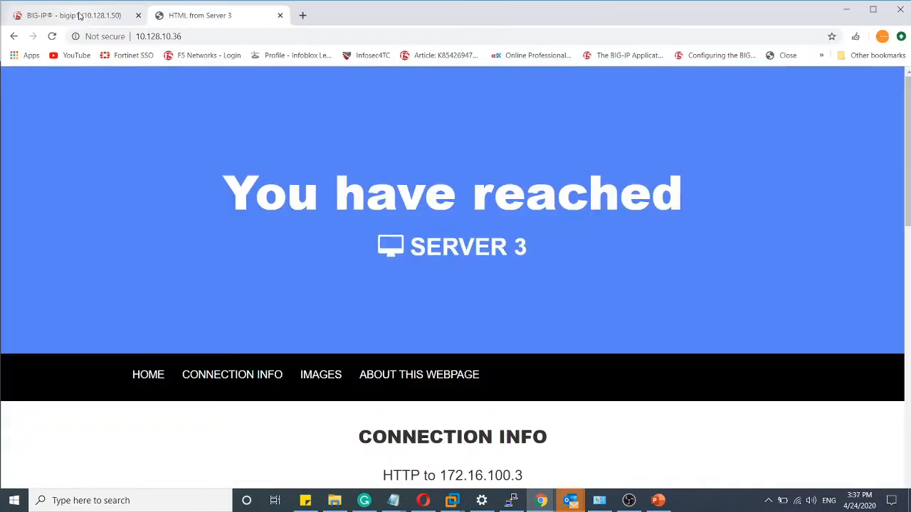
pyautogui.click(80, 15)
pyautogui.scroll(10, 456, 285)
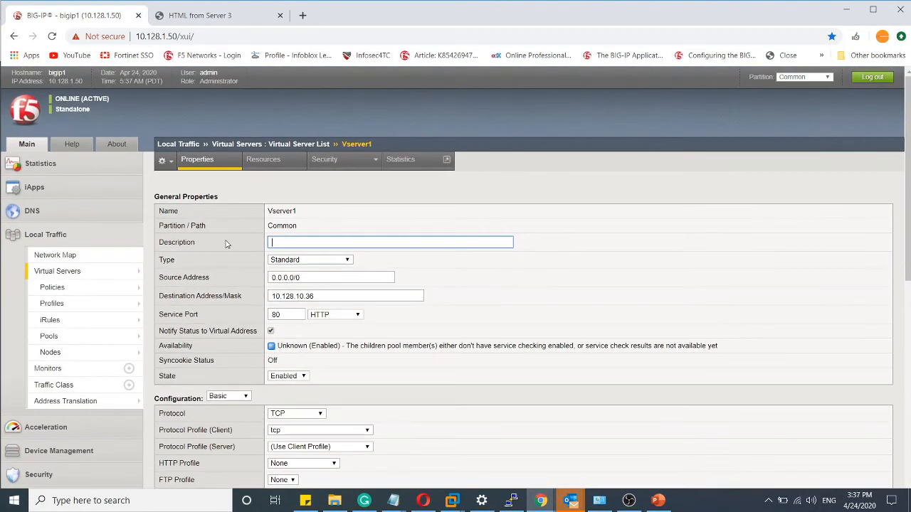
# - Check the address of the server2 node in the node list and in its properties
pyautogui.click(56, 359)
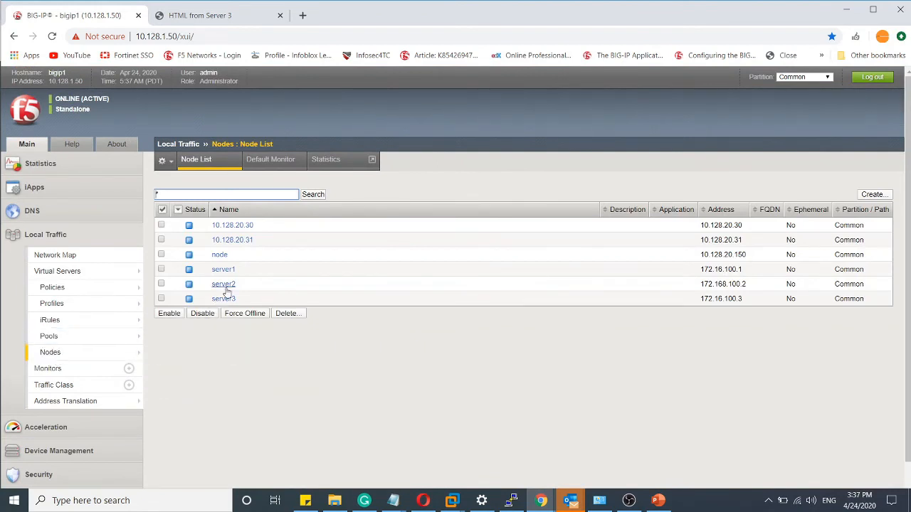
pyautogui.moveTo(754, 288); pyautogui.dragTo(699, 284)
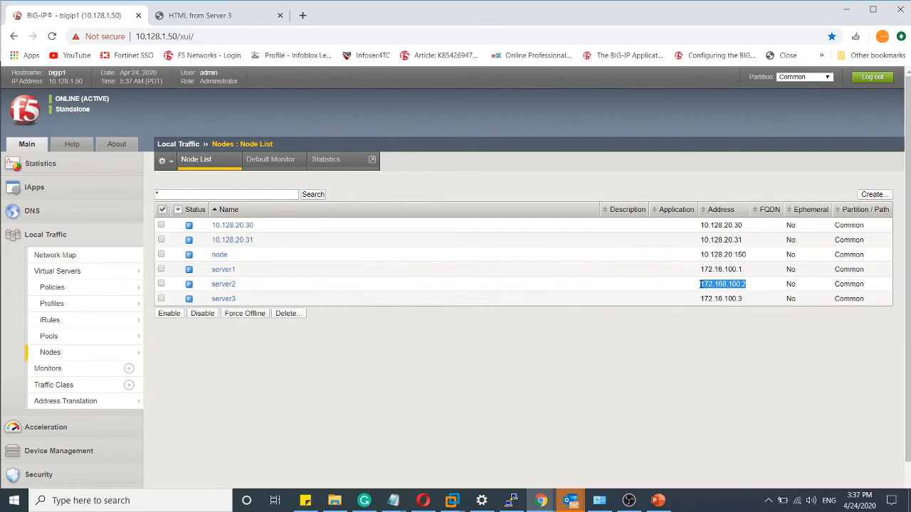
pyautogui.click(223, 284)
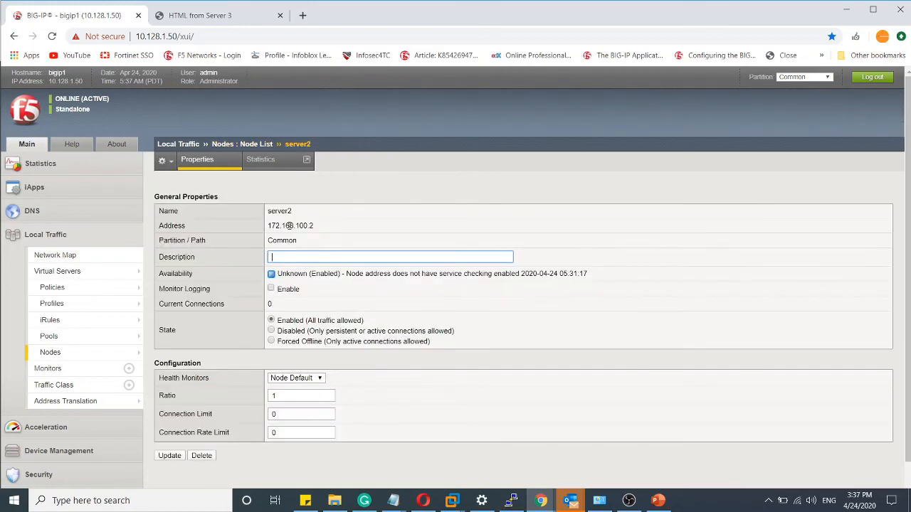
pyautogui.moveTo(268, 226); pyautogui.dragTo(335, 229)
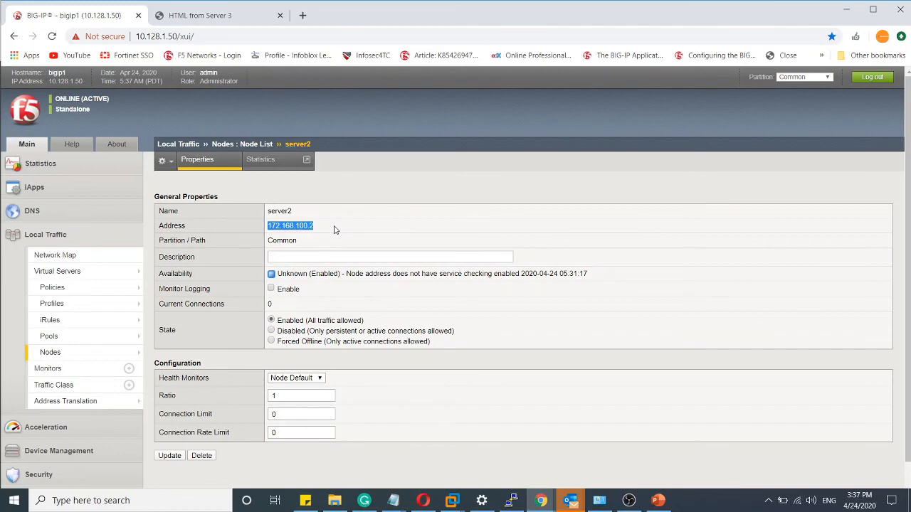
# - Try to delete the server2 node from the node list, and read the response
pyautogui.click(78, 353)
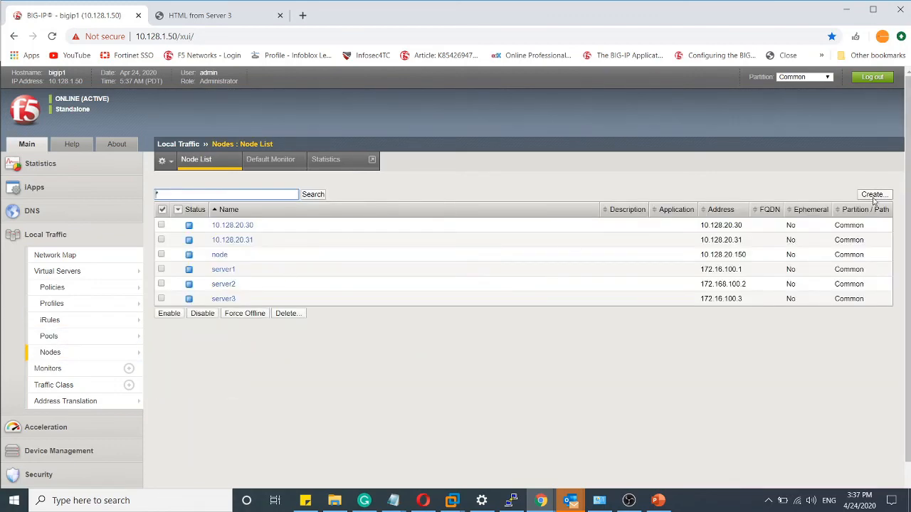
pyautogui.click(160, 284)
pyautogui.click(285, 314)
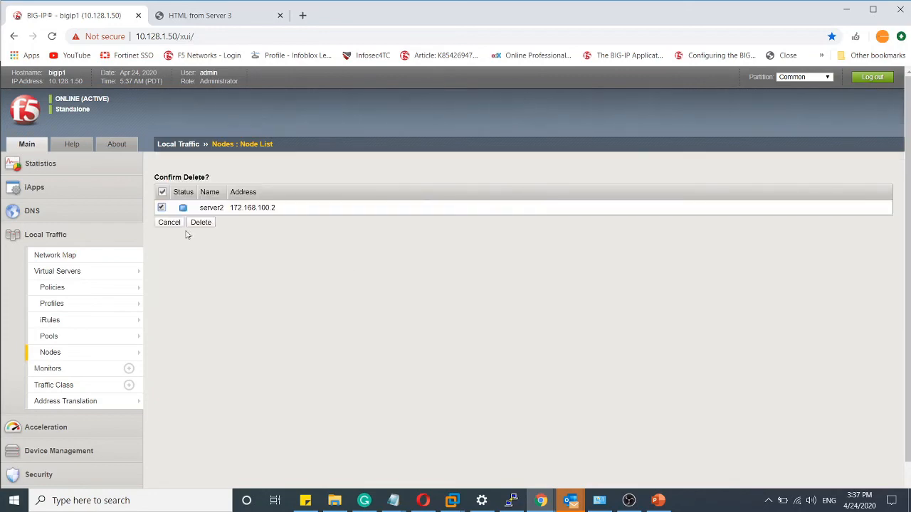
pyautogui.click(203, 223)
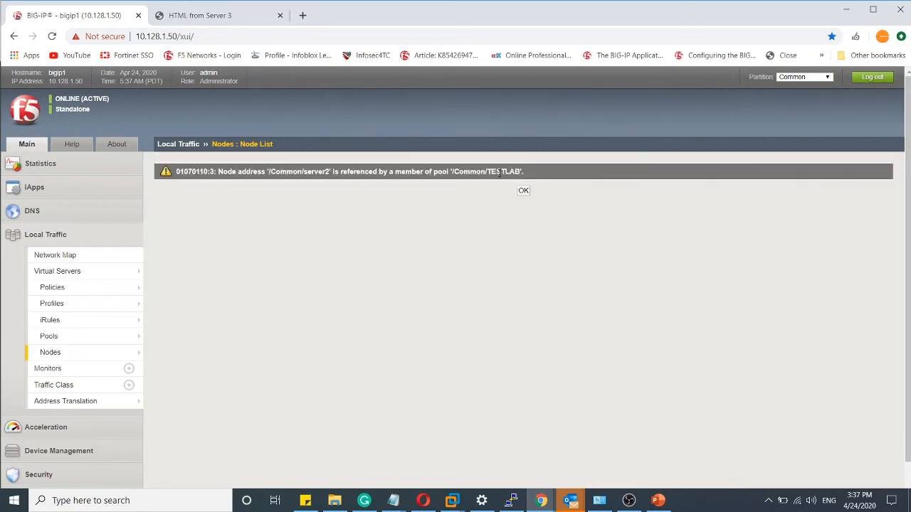
pyautogui.moveTo(177, 174); pyautogui.dragTo(528, 171)
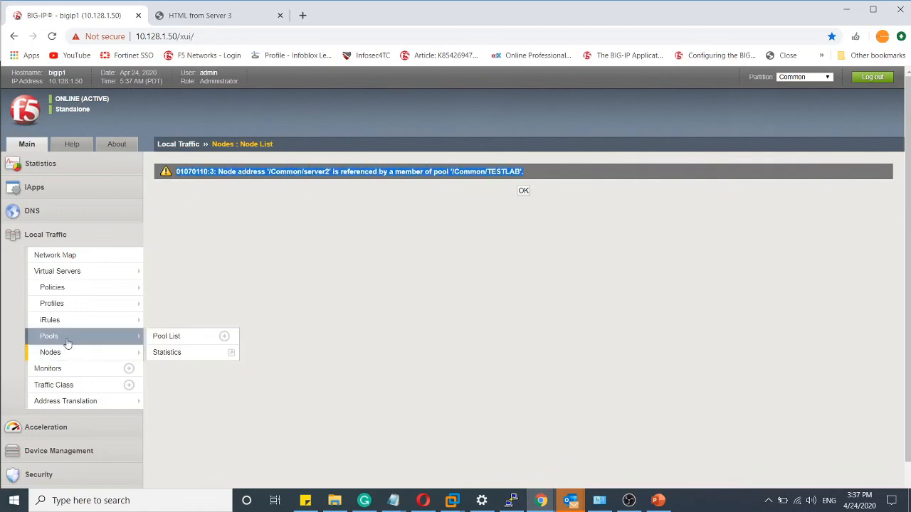
# - Remove the server2:80 member from the TESTLAB pool
pyautogui.click(65, 339)
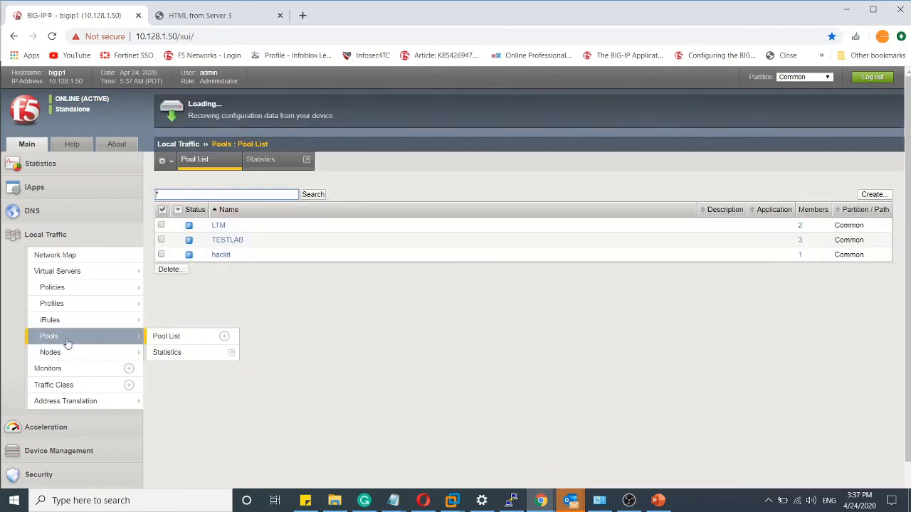
pyautogui.click(229, 242)
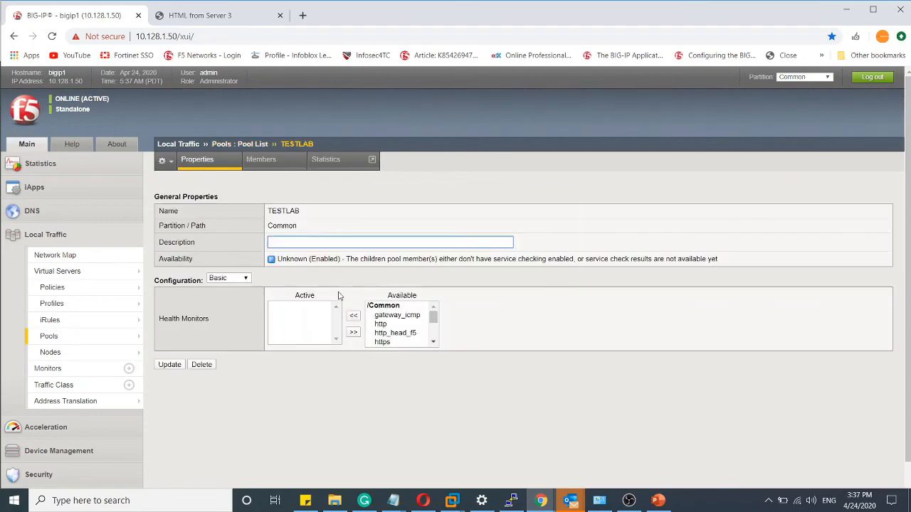
pyautogui.click(261, 160)
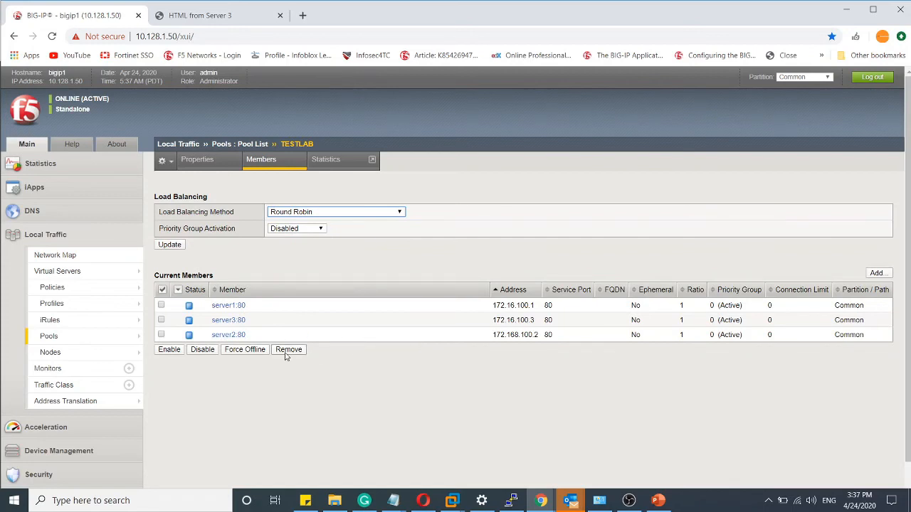
pyautogui.click(161, 334)
pyautogui.click(288, 350)
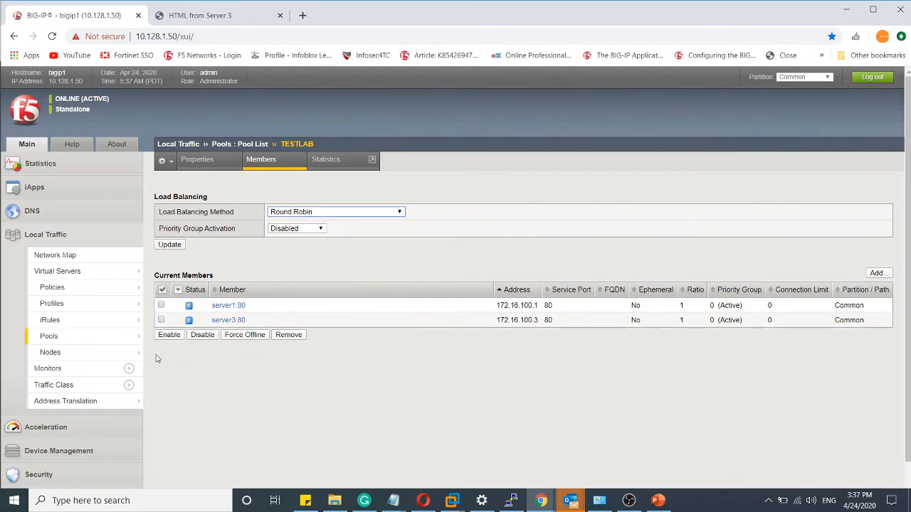
# - Delete the server2 node with the wrong address from the node list
pyautogui.click(68, 354)
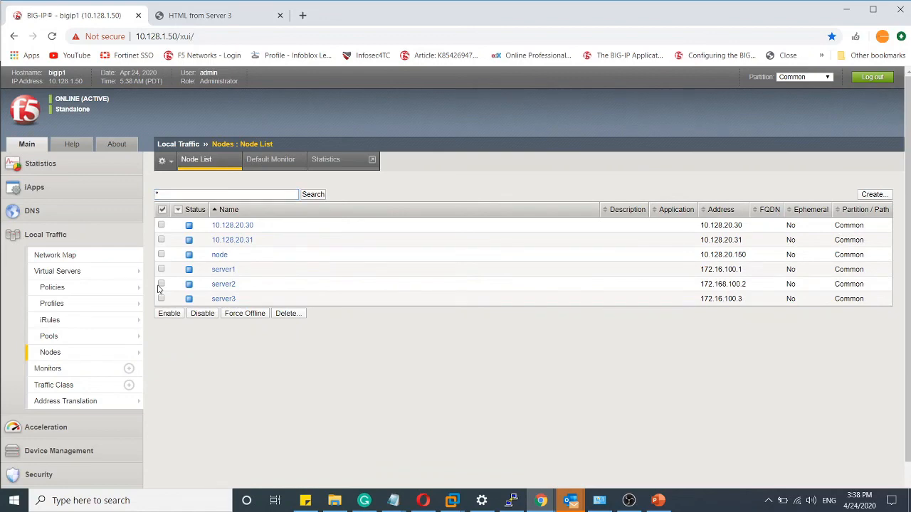
pyautogui.click(288, 313)
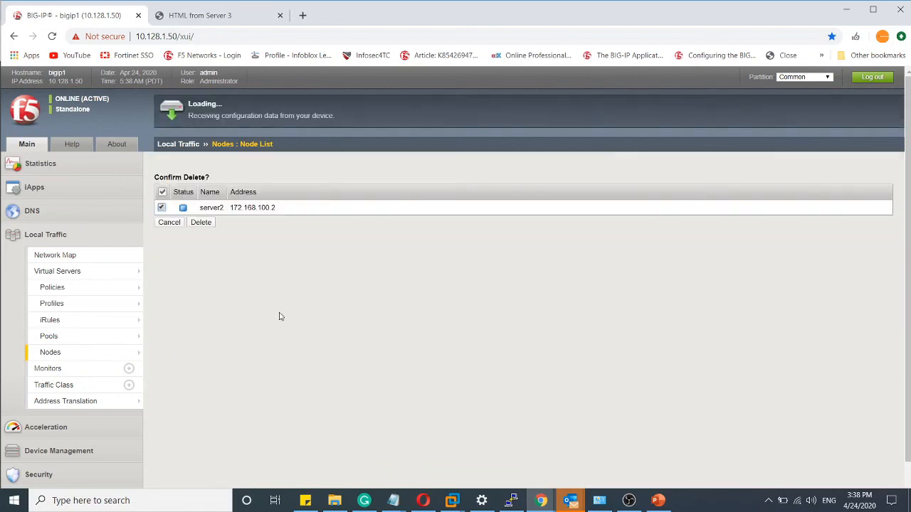
pyautogui.click(199, 223)
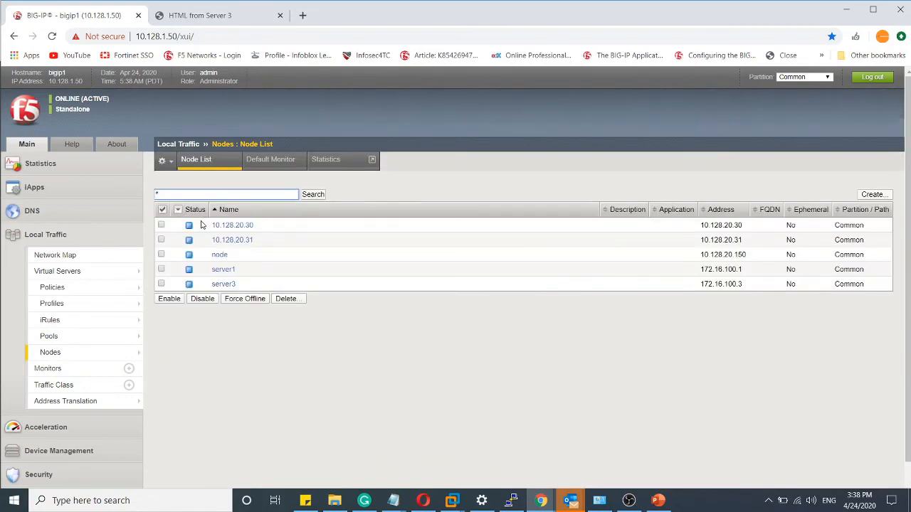
# - Create a new node named server2 with the address 172.16.100.2
pyautogui.click(873, 194)
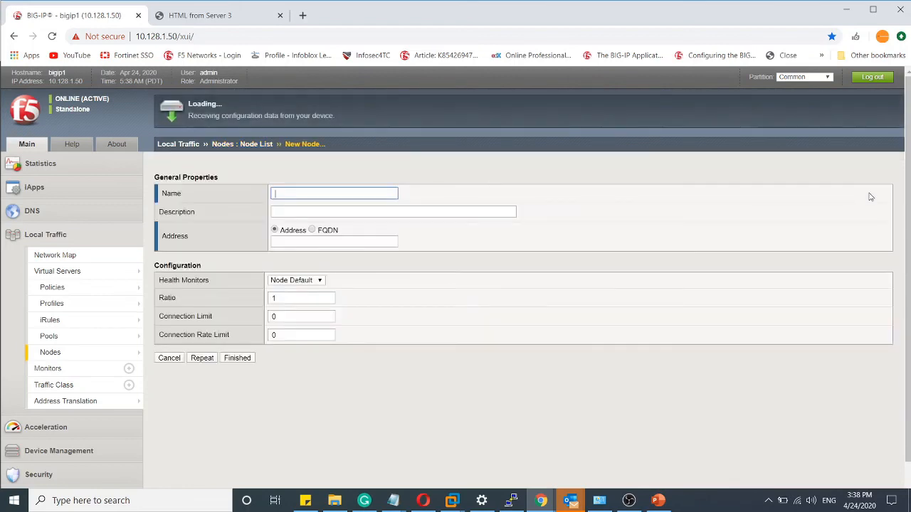
pyautogui.write('Server2')
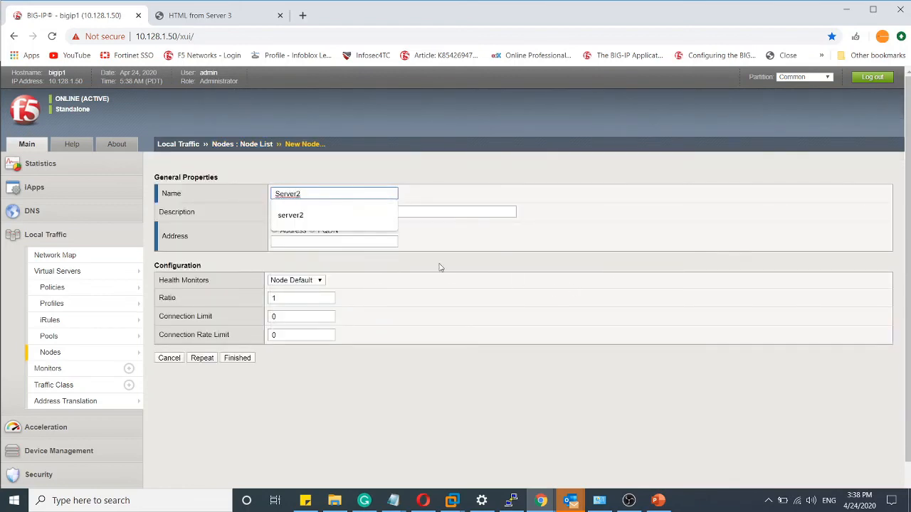
pyautogui.click(291, 215)
pyautogui.click(297, 240)
pyautogui.write('172.16.100.2')
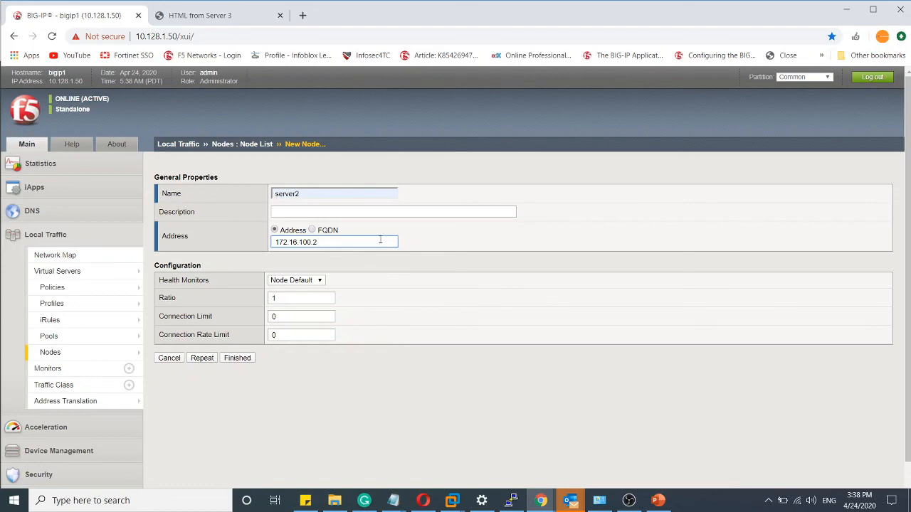
pyautogui.click(418, 242)
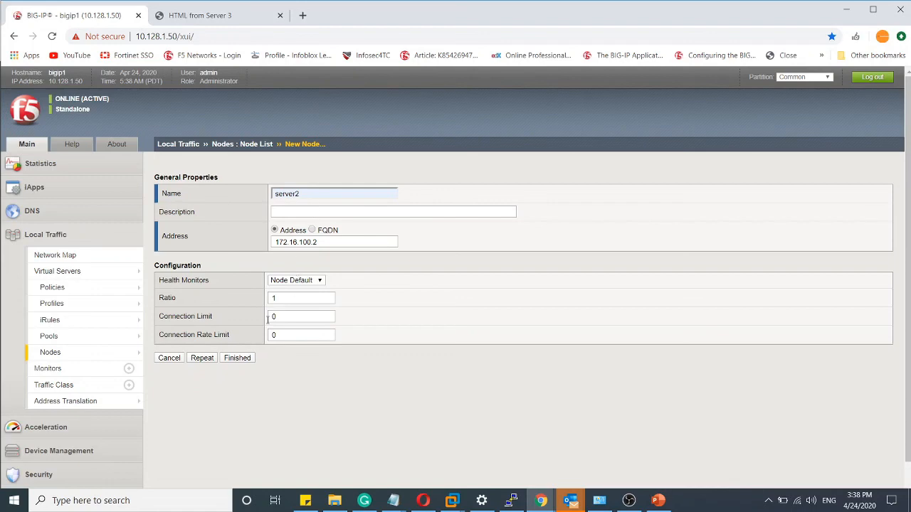
pyautogui.click(237, 358)
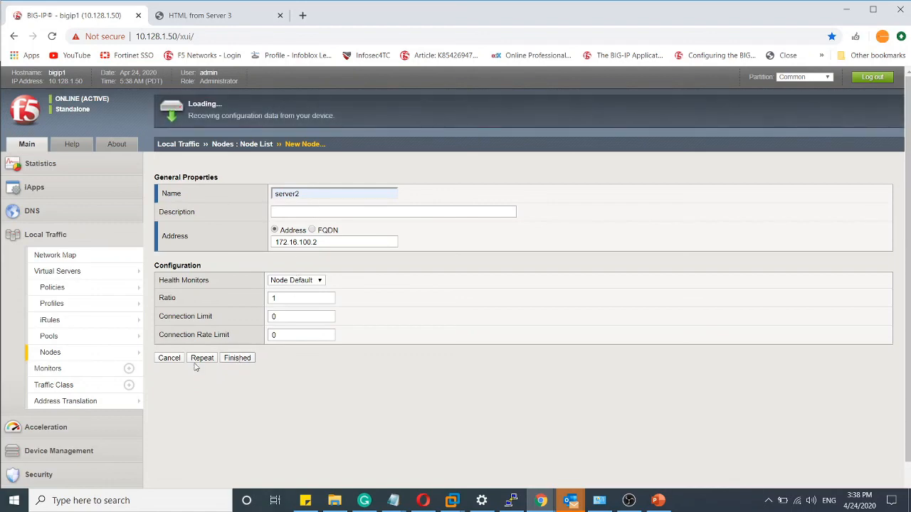
# - Open the new member form for the TESTLAB pool
pyautogui.moveTo(59, 354)
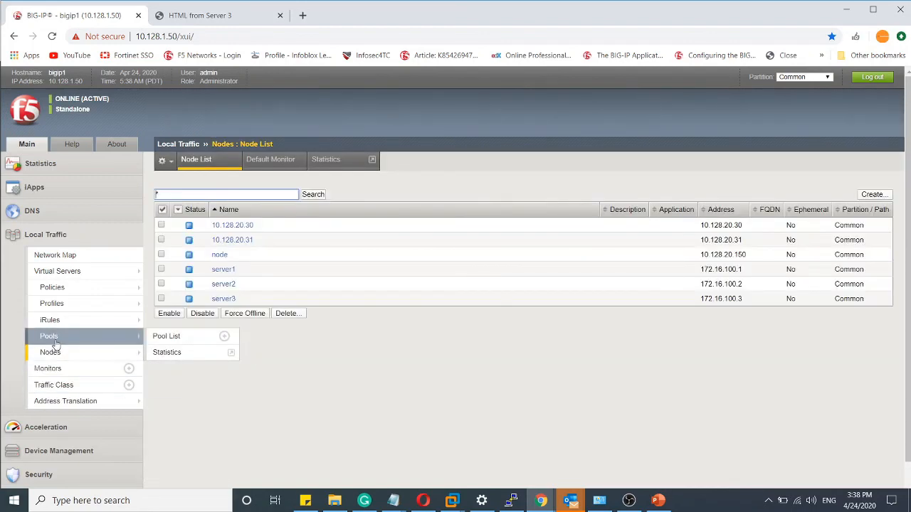
pyautogui.click(157, 337)
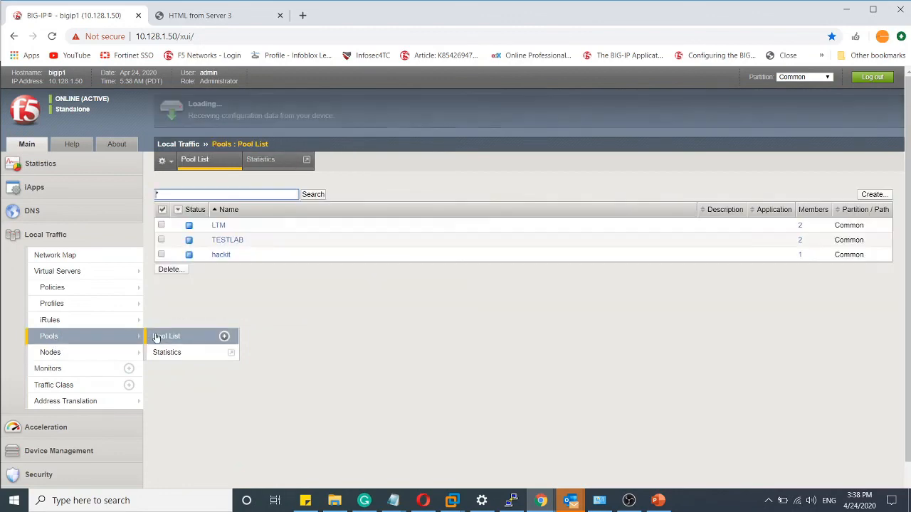
pyautogui.click(227, 240)
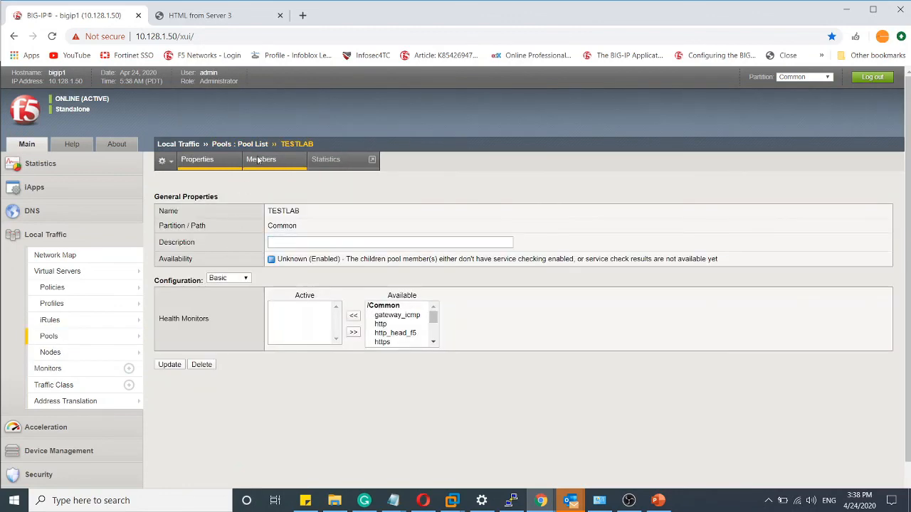
pyautogui.click(259, 160)
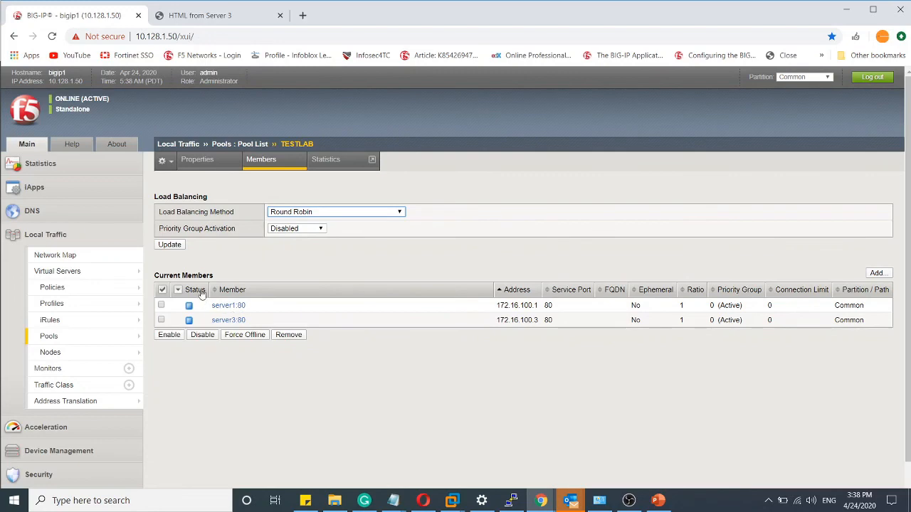
pyautogui.click(876, 274)
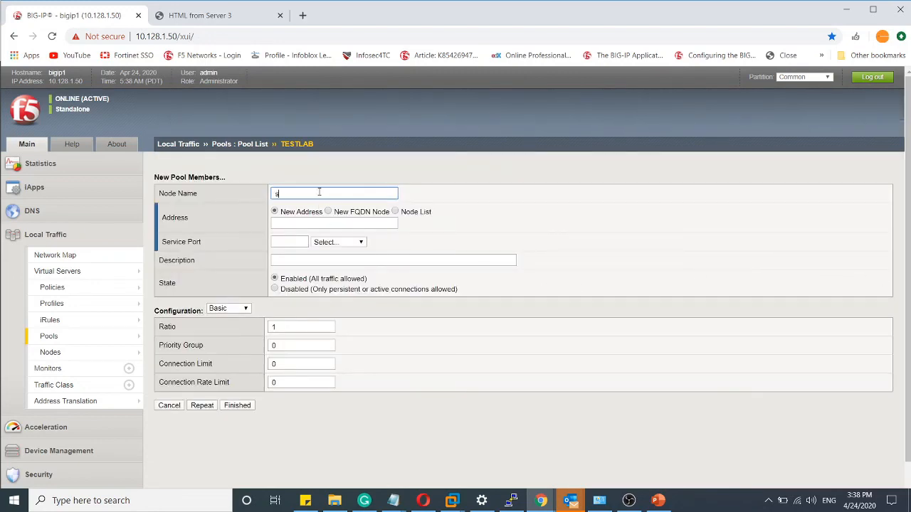
pyautogui.write('server2')
pyautogui.click(343, 243)
pyautogui.click(343, 244)
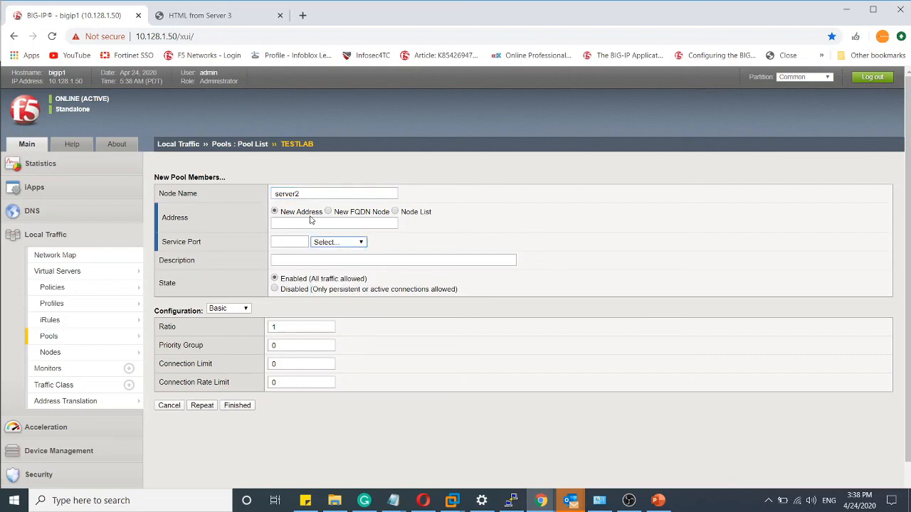
# - Add the existing server2 node (172.16.100.2) to the TESTLAB pool with service port 80 (HTTP)
pyautogui.click(394, 211)
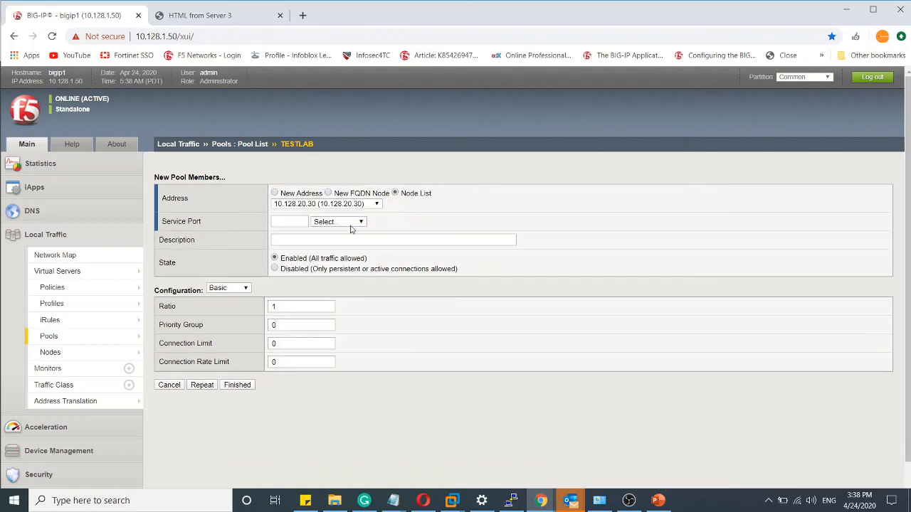
pyautogui.click(359, 204)
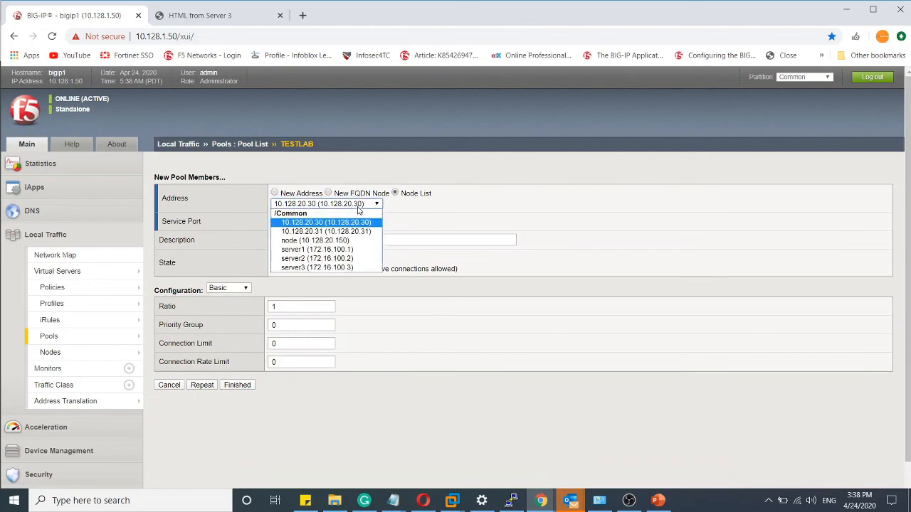
pyautogui.click(326, 258)
pyautogui.click(294, 221)
pyautogui.click(299, 242)
pyautogui.click(335, 221)
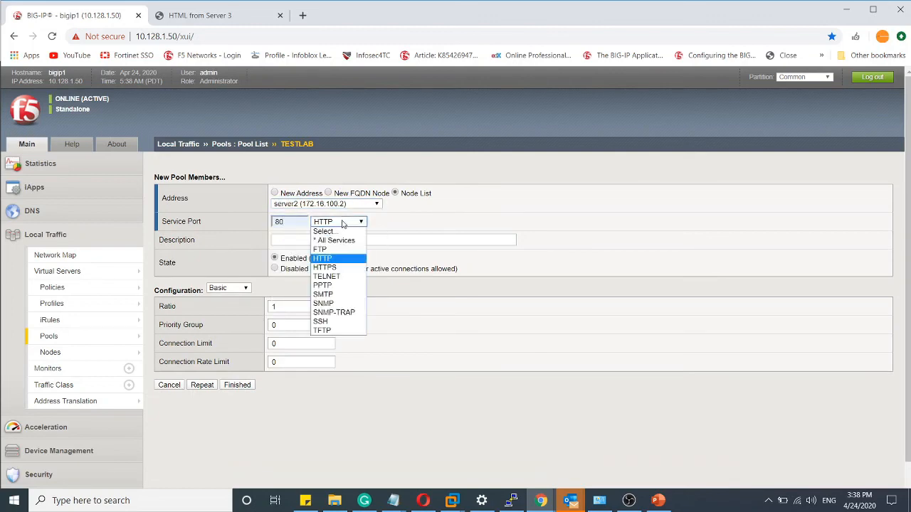
pyautogui.click(330, 258)
pyautogui.click(232, 385)
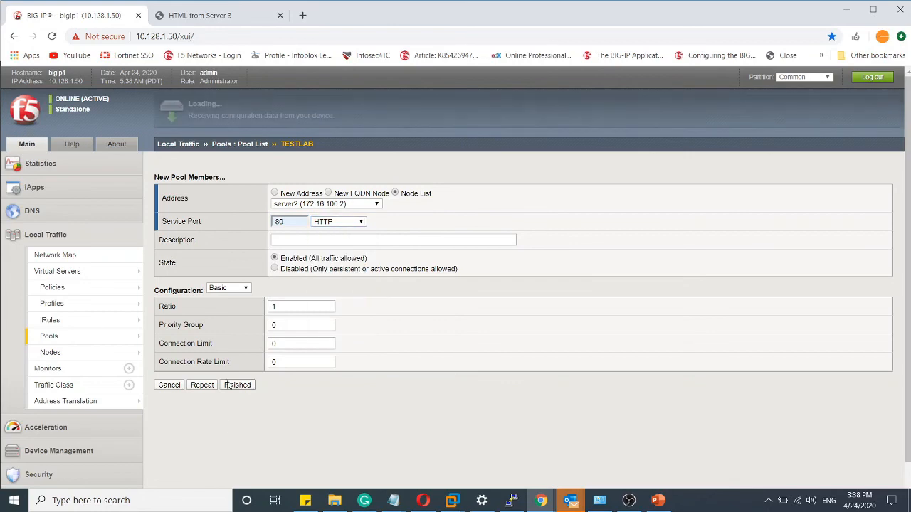
# - Reload the 10.128.10.36 test page several times to check which pool servers respond, and switch to the lab diagram slide in PowerPoint
pyautogui.click(201, 15)
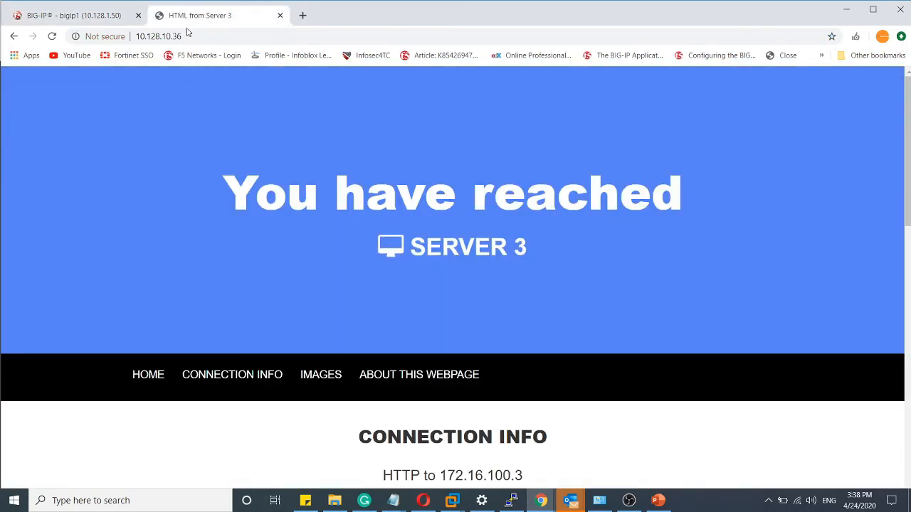
pyautogui.click(100, 15)
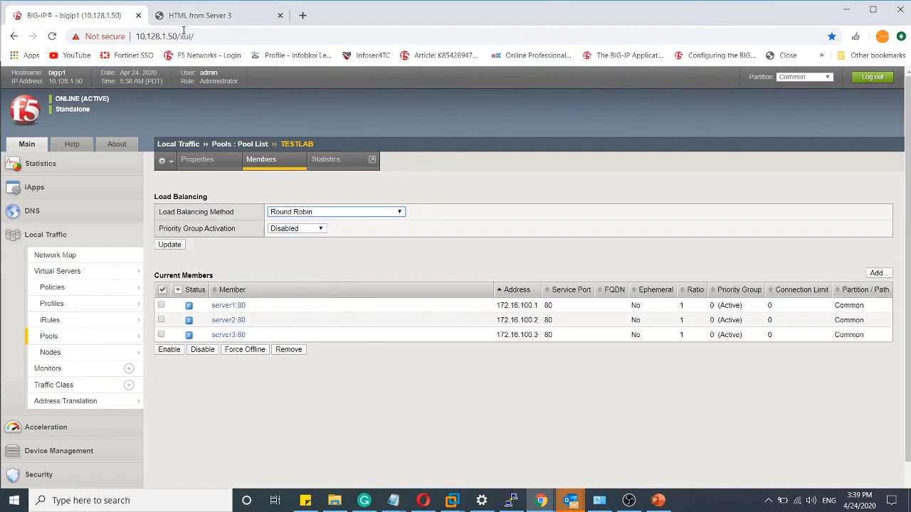
pyautogui.click(206, 16)
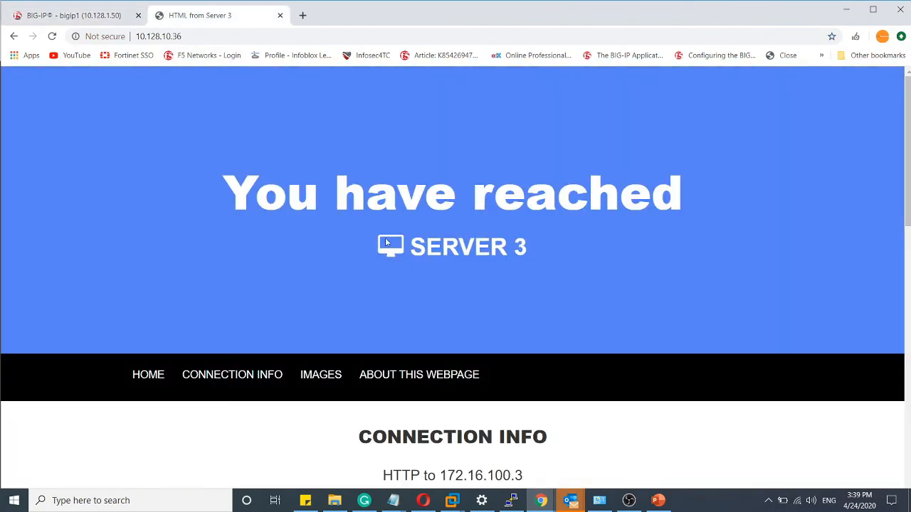
pyautogui.click(51, 37)
pyautogui.click(51, 37)
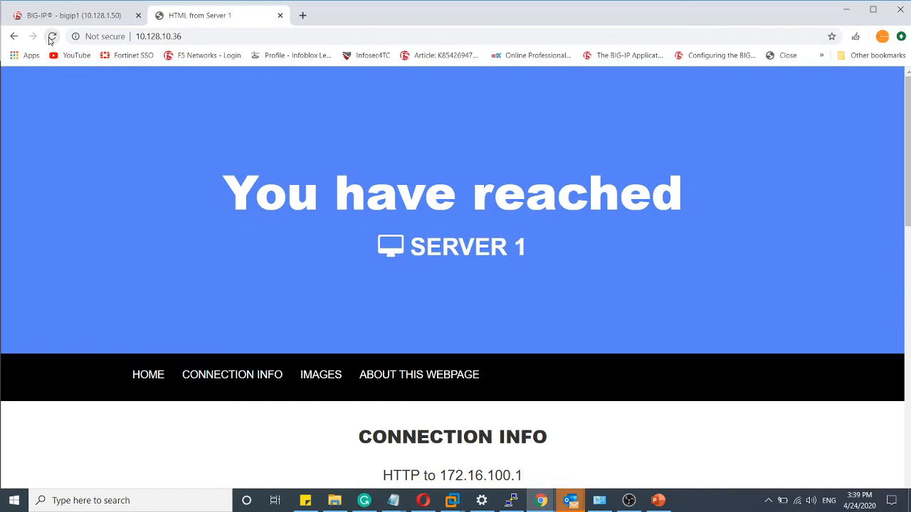
pyautogui.click(52, 37)
pyautogui.click(51, 37)
pyautogui.click(51, 37)
pyautogui.click(658, 500)
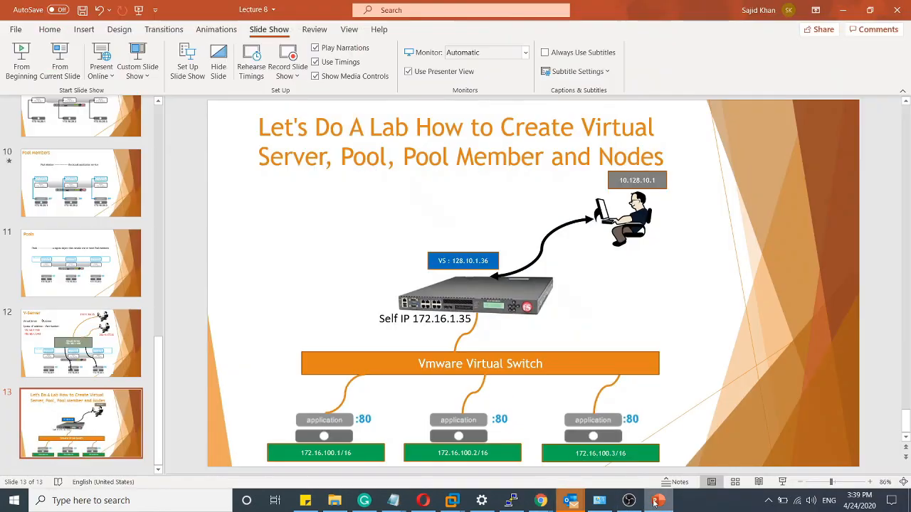